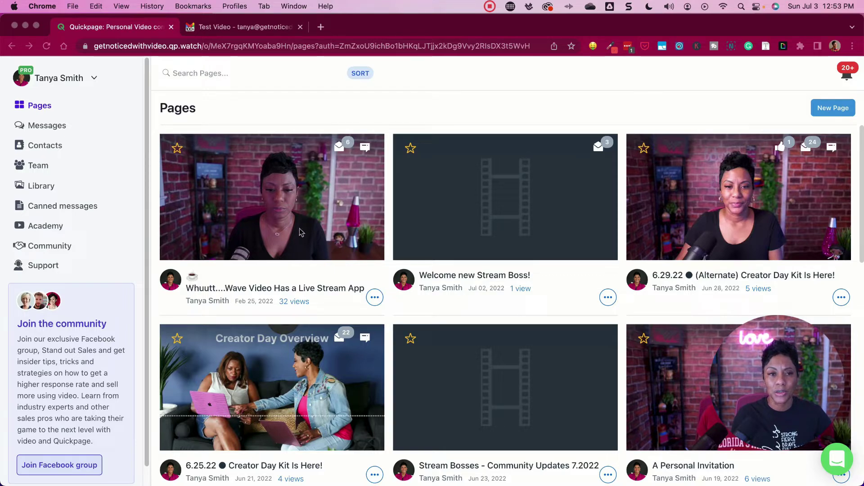
Open the "Whuutt....Wave Video Has a Live Stream App" page for editing and look over its video and introduction
left_click(291, 214)
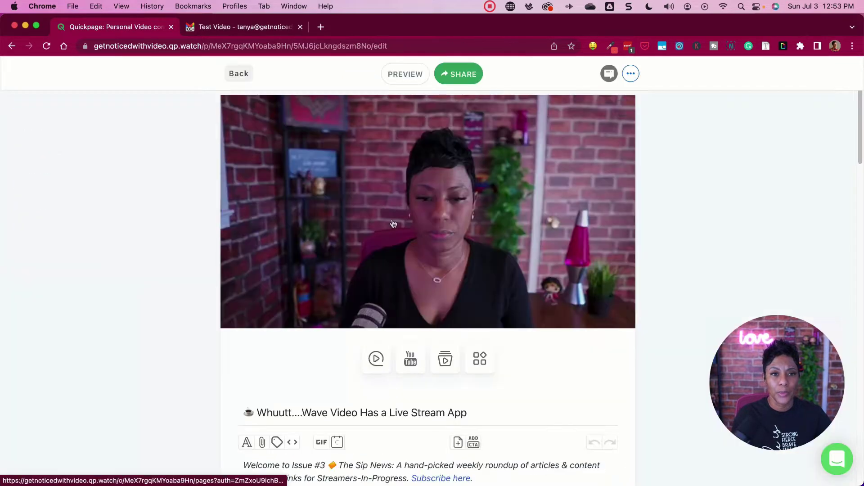
scroll(531, 283, "down", 6)
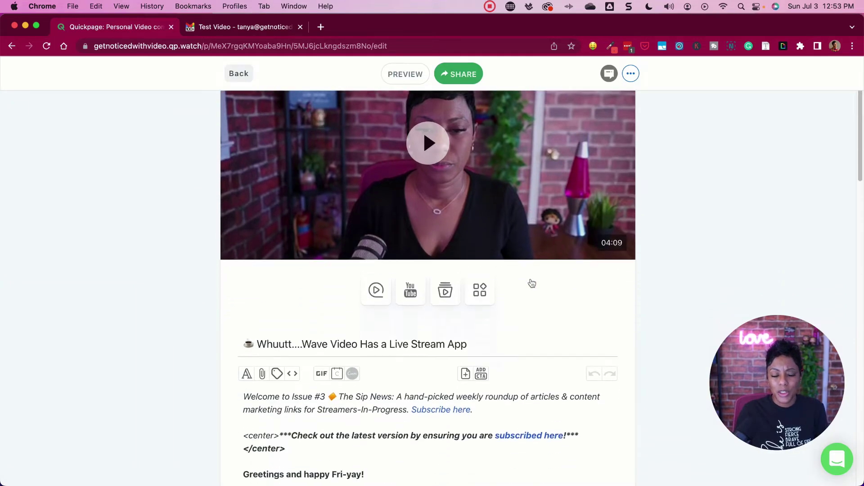
scroll(532, 279, "down", 1)
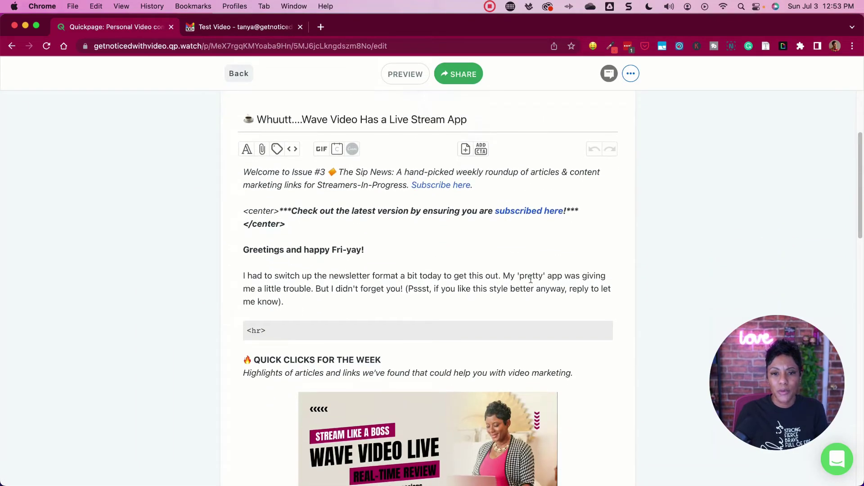
scroll(531, 279, "up", 6)
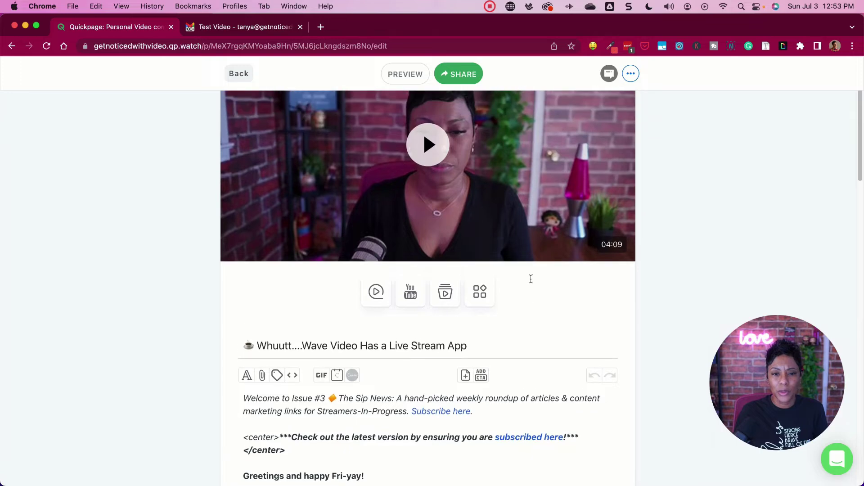
scroll(531, 283, "up", 1)
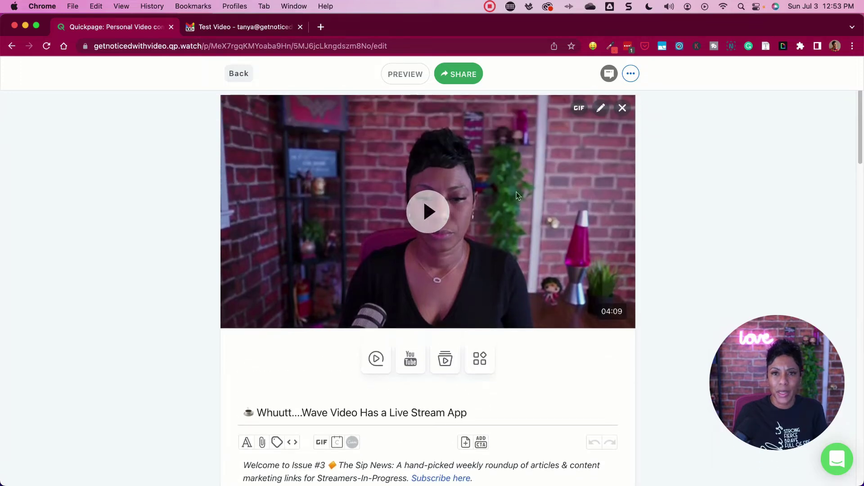
View the video recording and upload options, and the YouTube search for adding media, closing each without adding anything
left_click(376, 360)
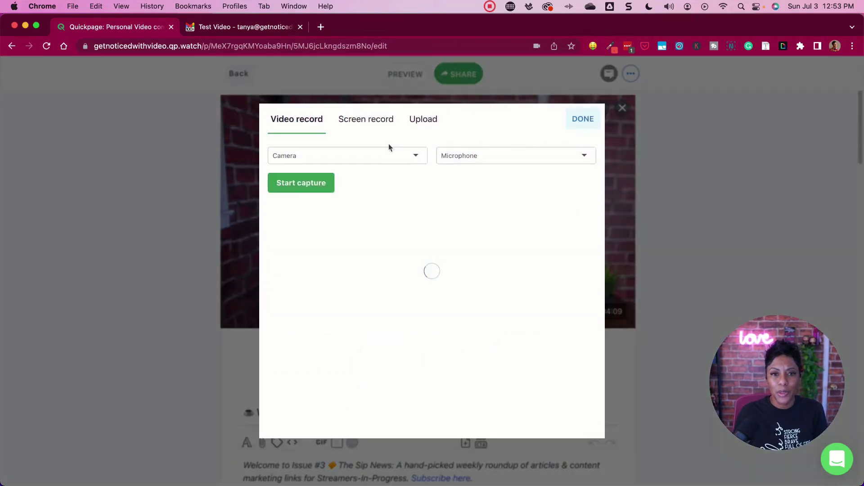
left_click(434, 123)
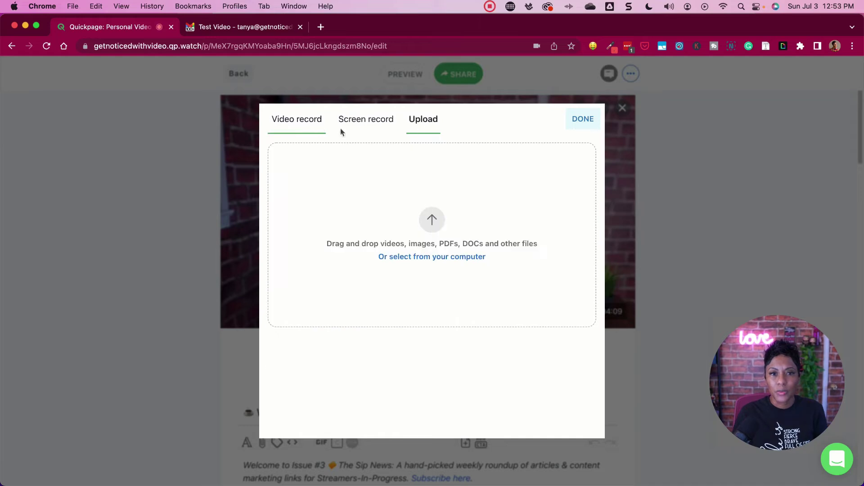
left_click(583, 119)
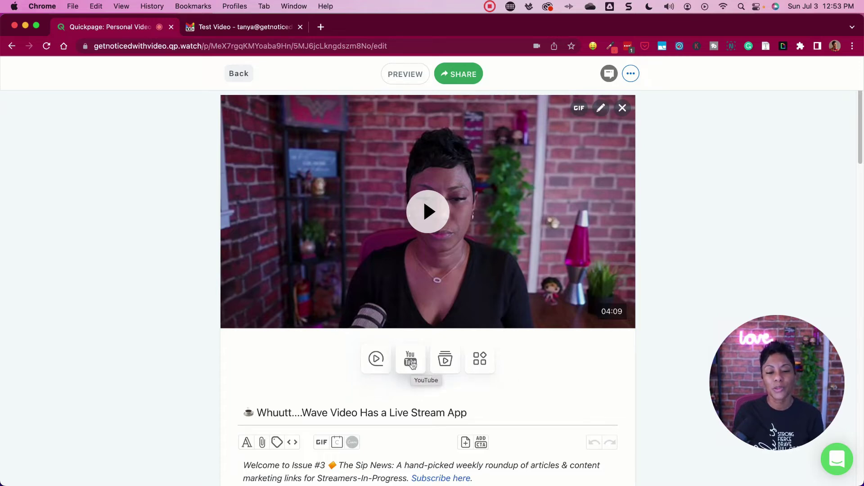
left_click(411, 360)
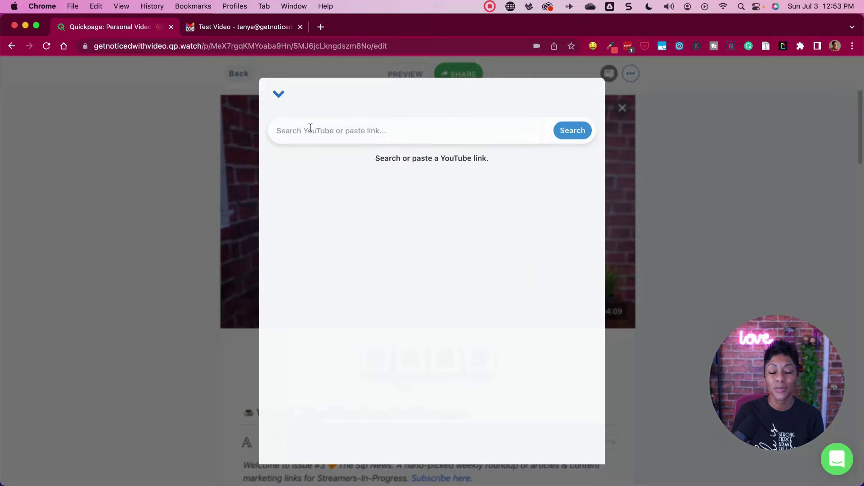
left_click(279, 94)
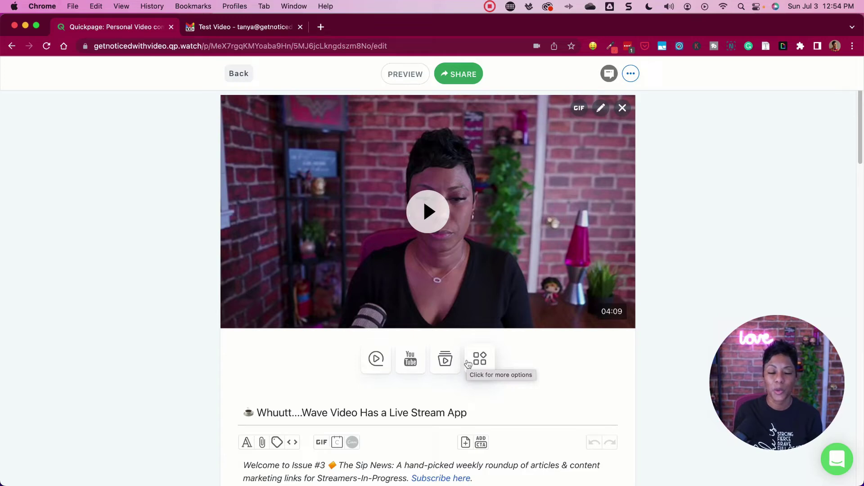
View the additional media options for adding a URL and a Canva design, and close them
left_click(478, 359)
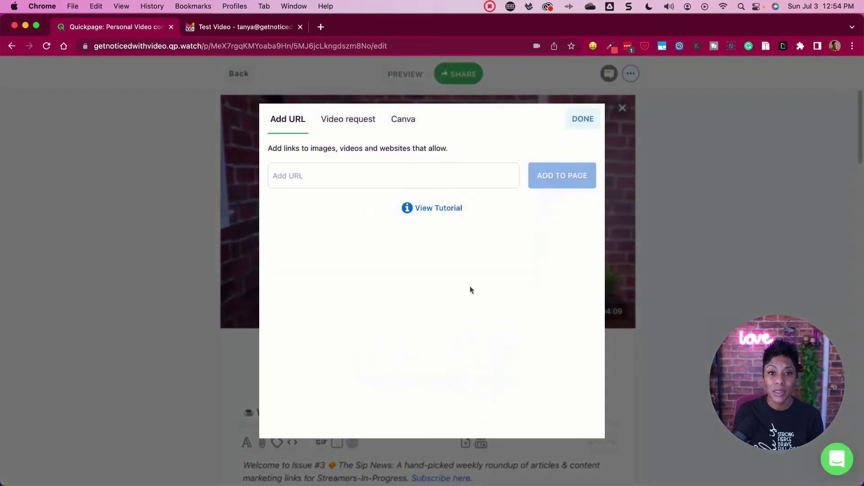
left_click(412, 128)
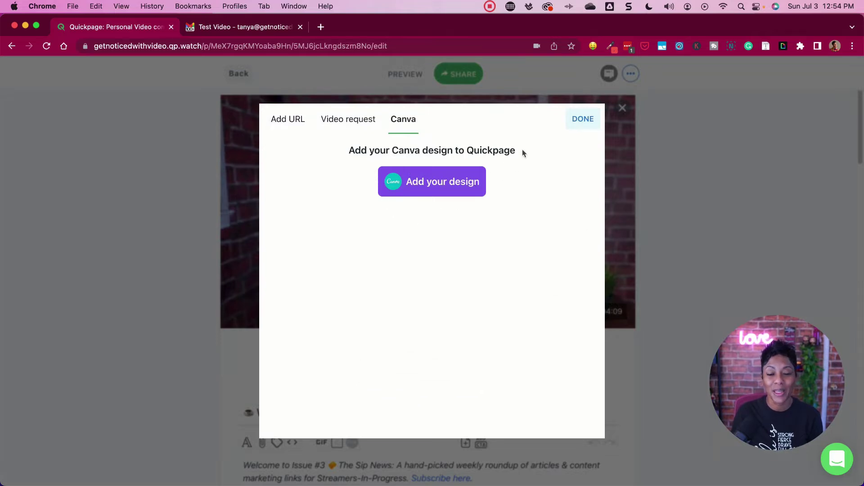
left_click(576, 118)
Examine the newsletter's body in the editor, including its text tools, article links, images and GIF
scroll(546, 366, "down", 2)
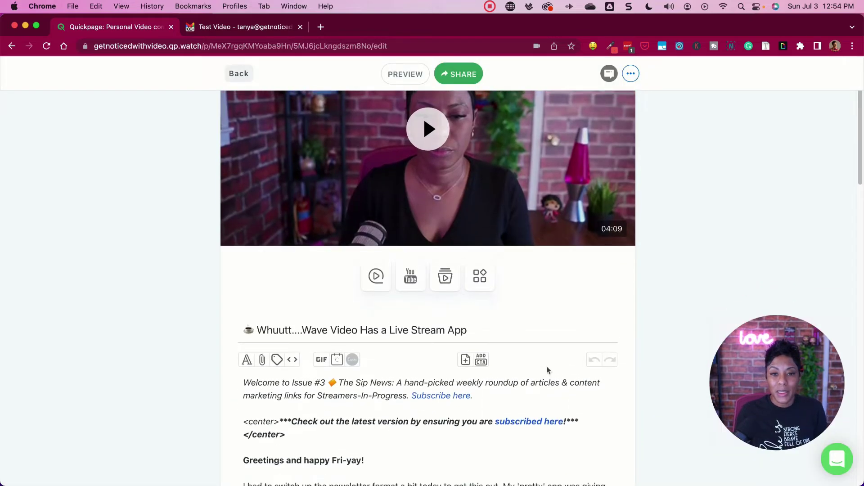
scroll(547, 370, "up", 2)
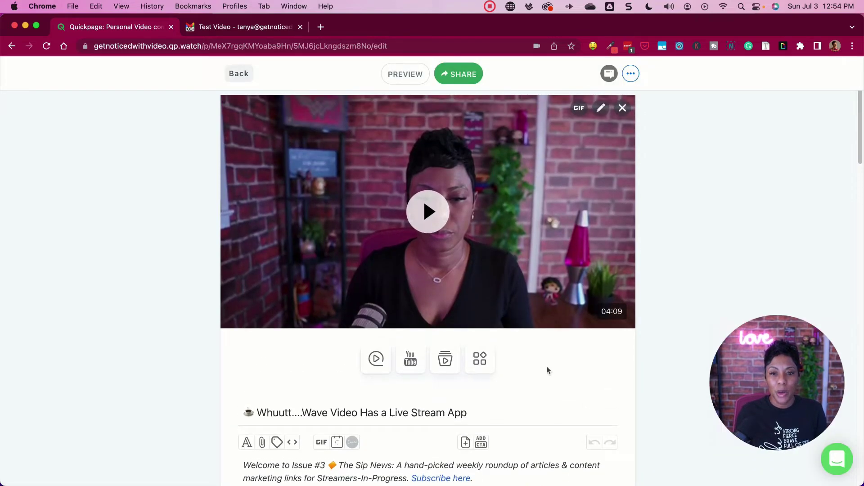
scroll(547, 366, "down", 5)
scroll(379, 232, "down", 15)
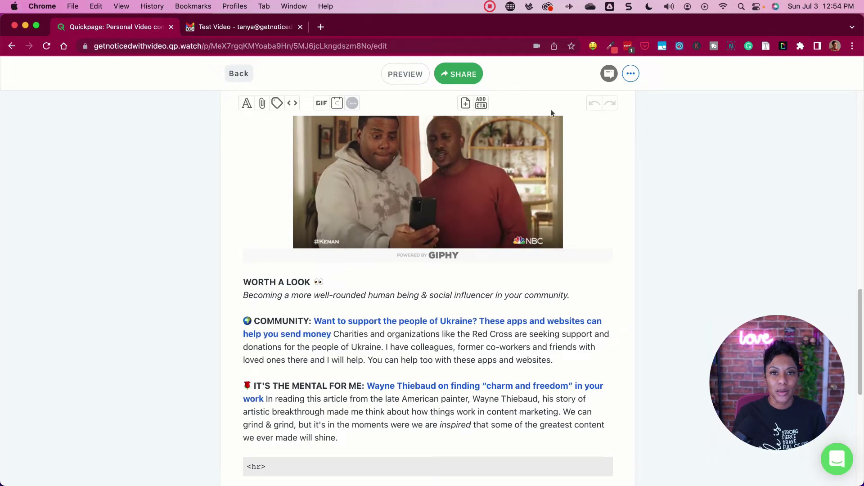
scroll(263, 127, "up", 15)
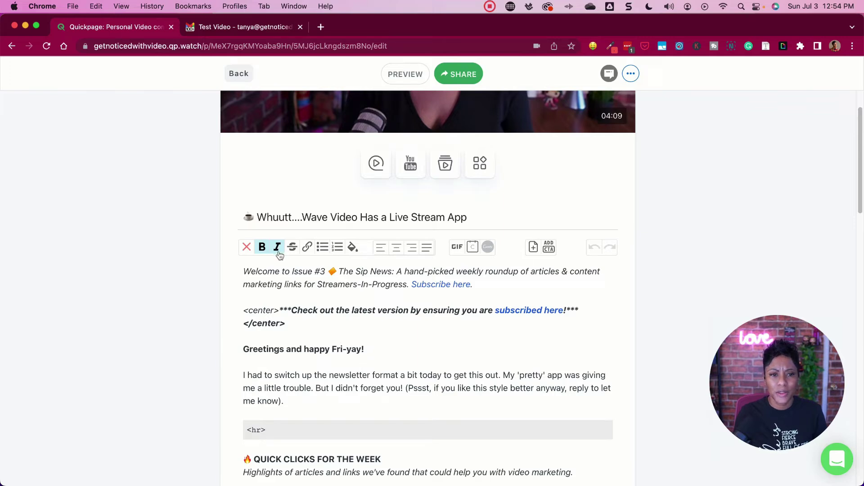
left_click(247, 247)
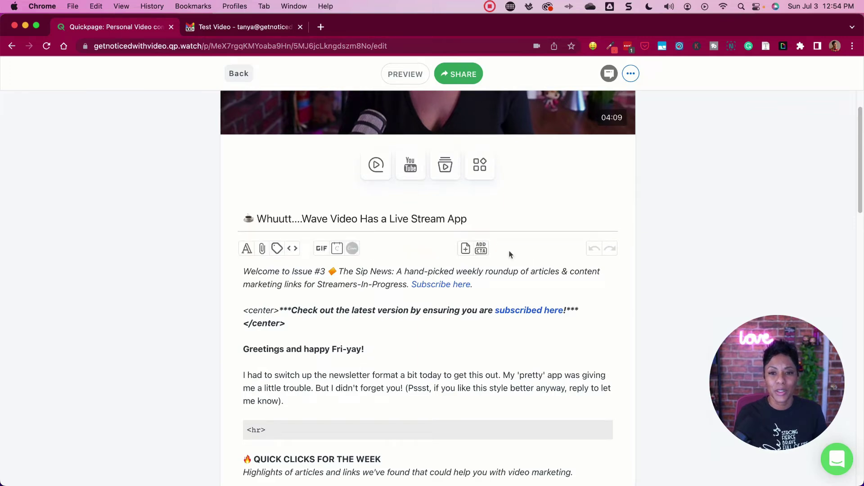
scroll(498, 275, "down", 6)
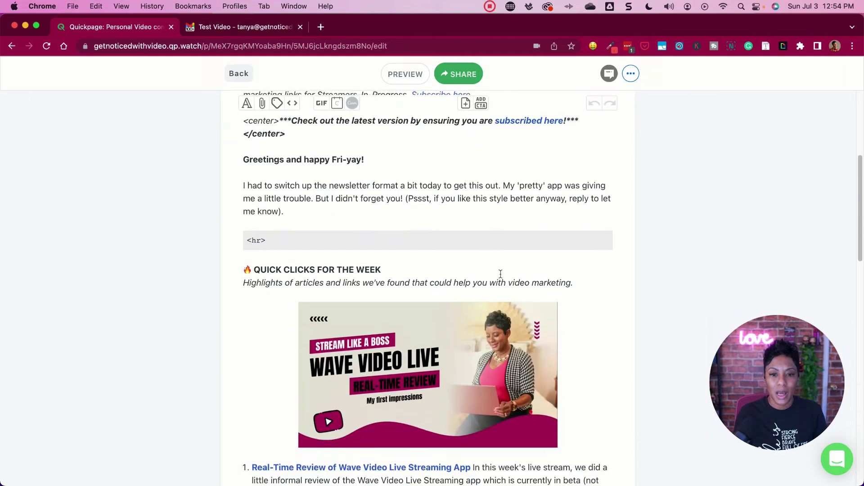
scroll(501, 273, "down", 10)
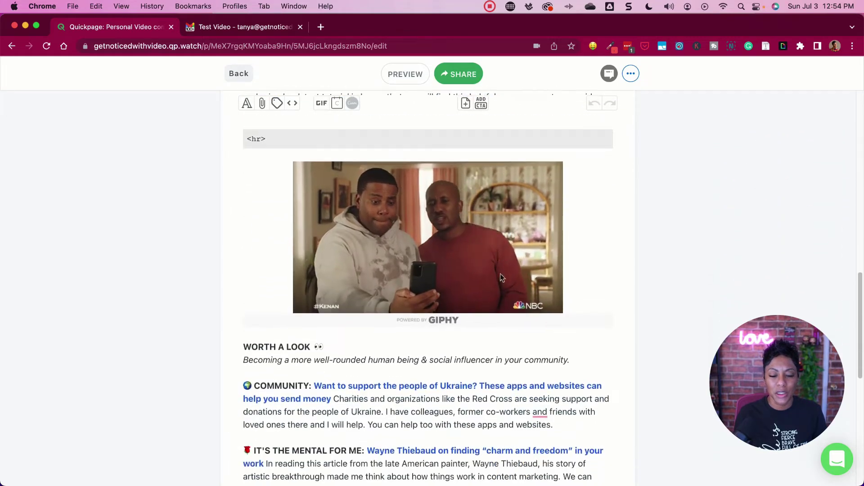
scroll(501, 275, "down", 7)
scroll(501, 274, "up", 11)
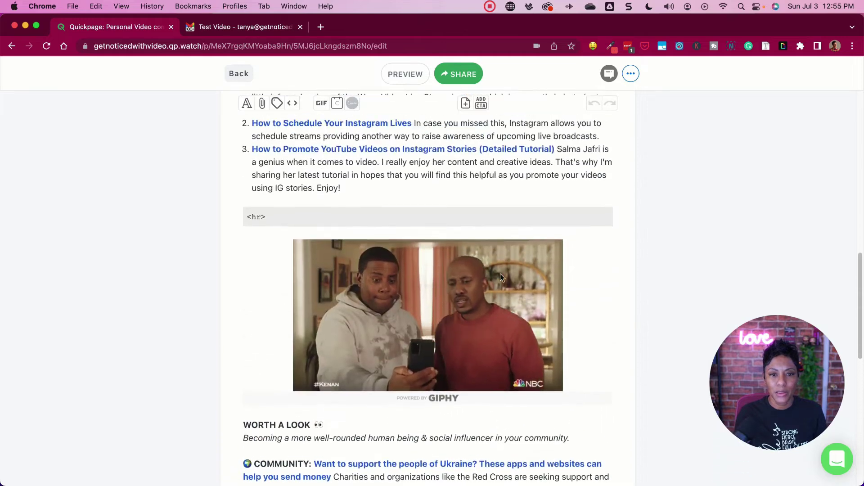
scroll(501, 278, "up", 12)
scroll(501, 278, "up", 2)
Preview the newsletter page and review it from the video down to the branded footer
left_click(405, 74)
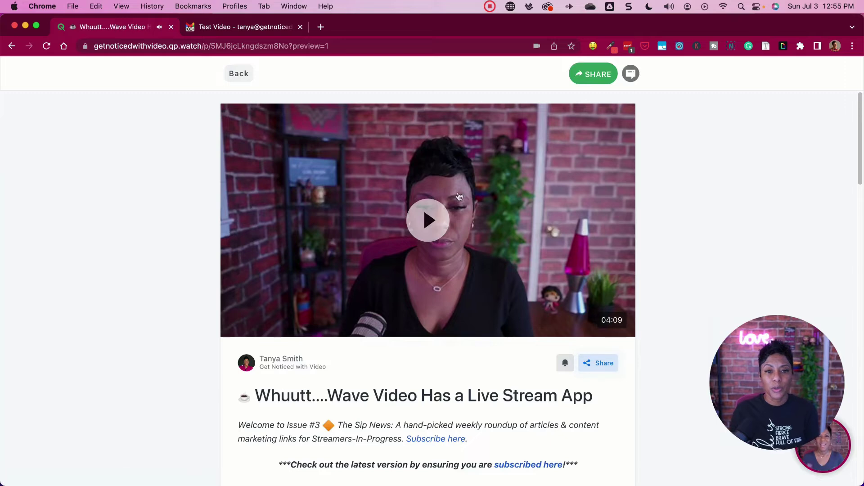
scroll(509, 293, "down", 8)
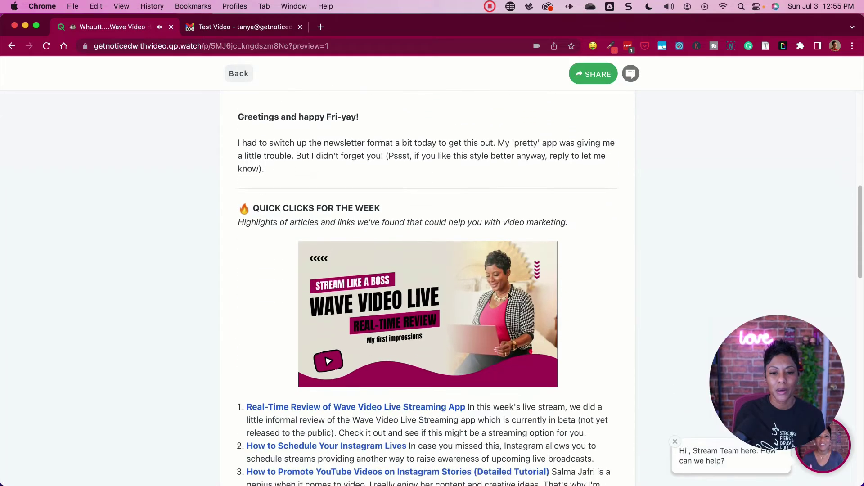
scroll(509, 294, "down", 10)
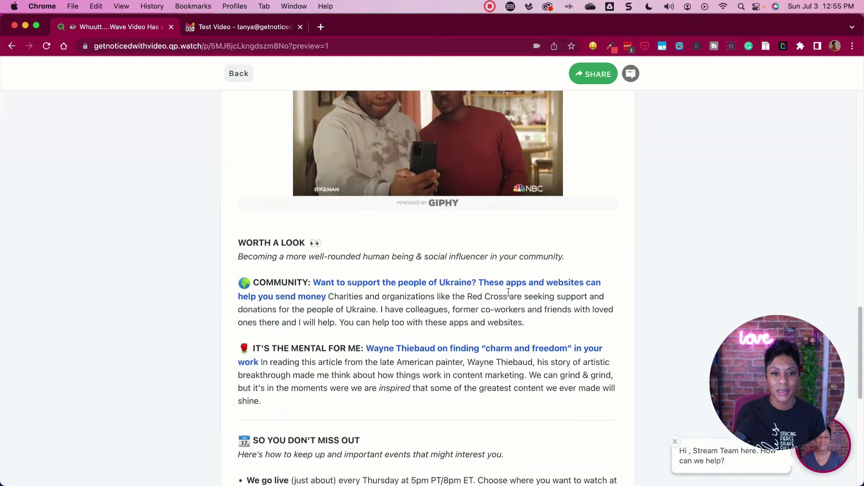
scroll(509, 295, "down", 8)
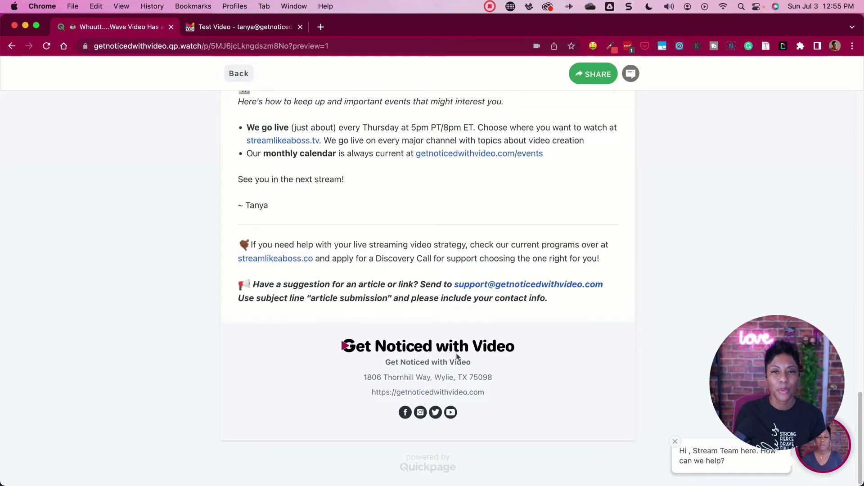
scroll(459, 365, "up", 20)
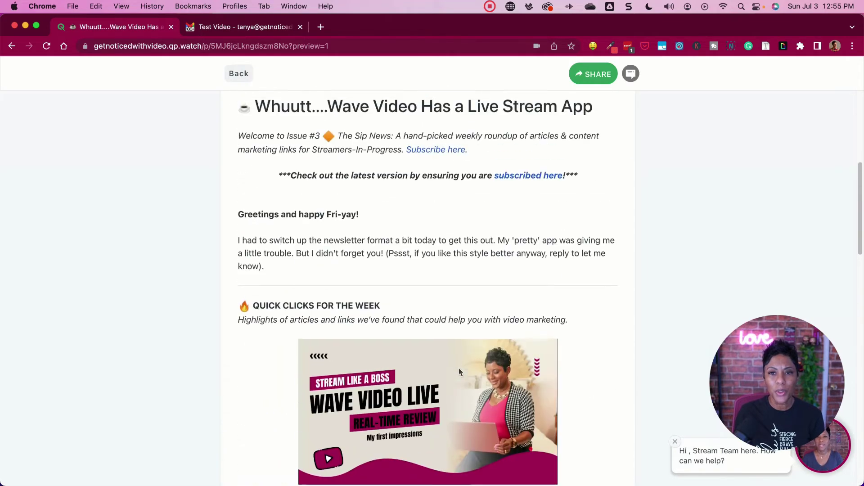
scroll(459, 369, "up", 6)
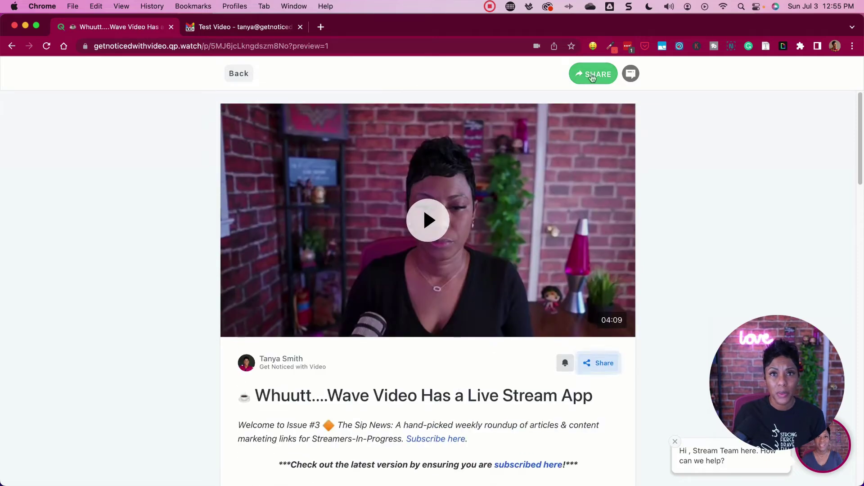
Review the page's sharing options, including the full-page embed, and close them without sharing
left_click(593, 76)
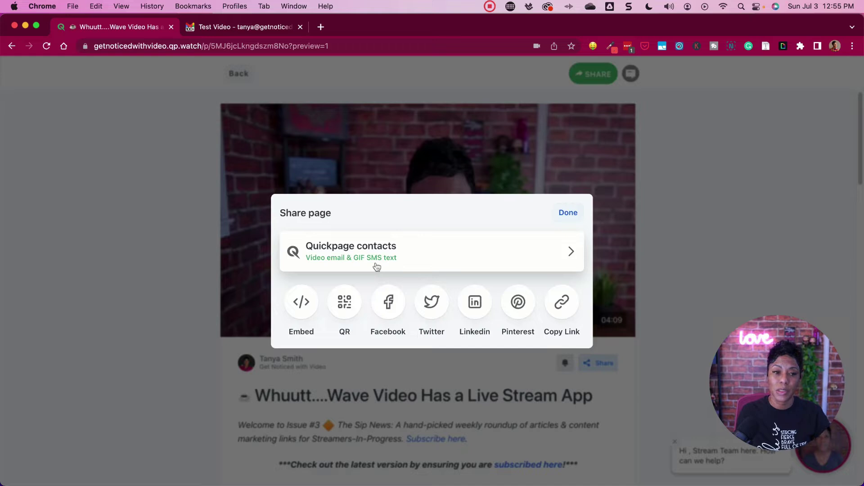
left_click(301, 302)
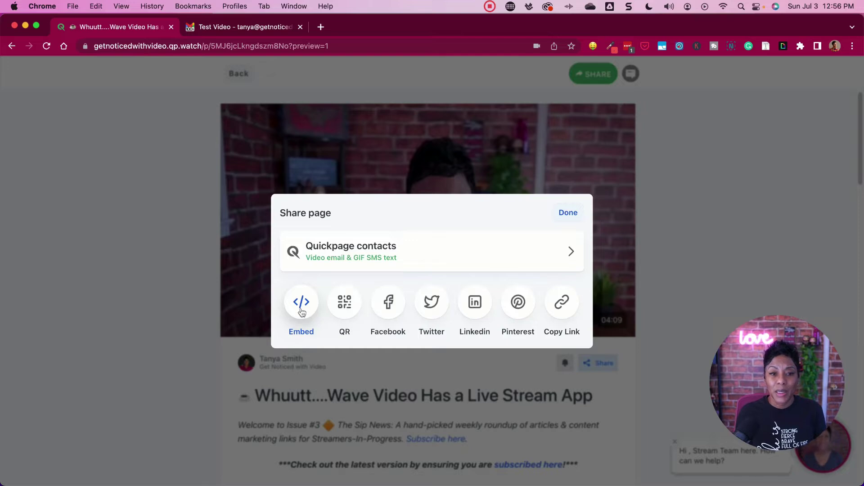
scroll(404, 185, "down", 4)
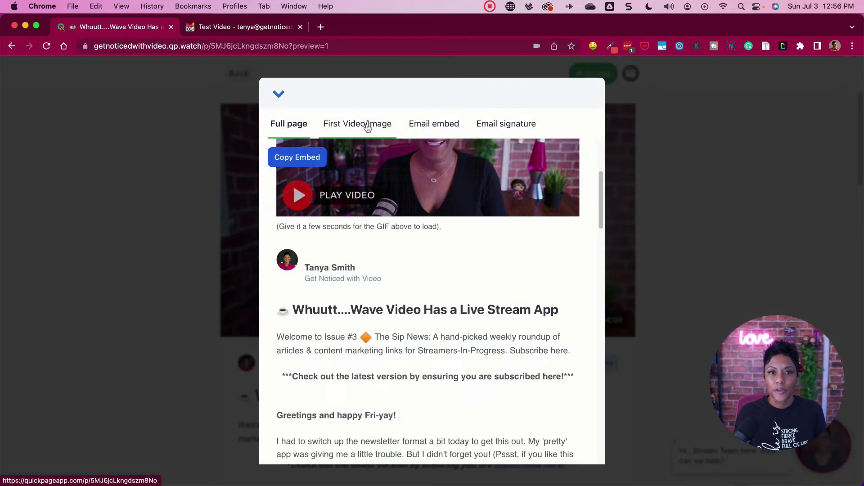
scroll(420, 236, "up", 4)
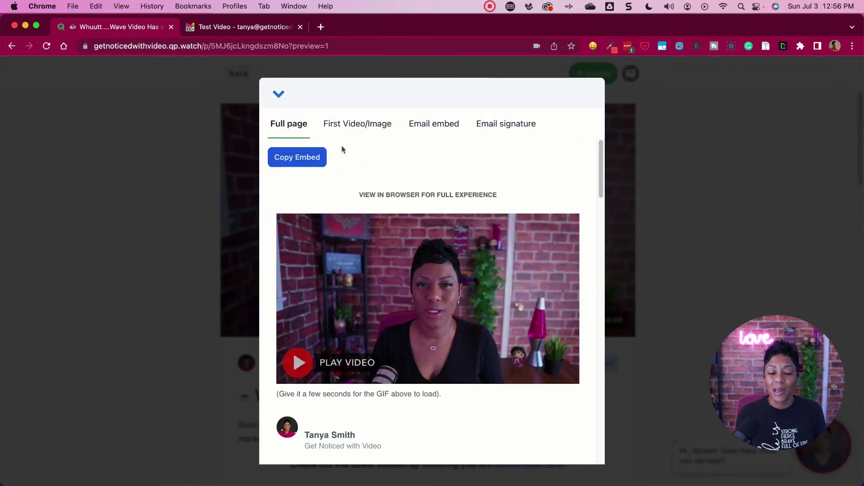
left_click(279, 95)
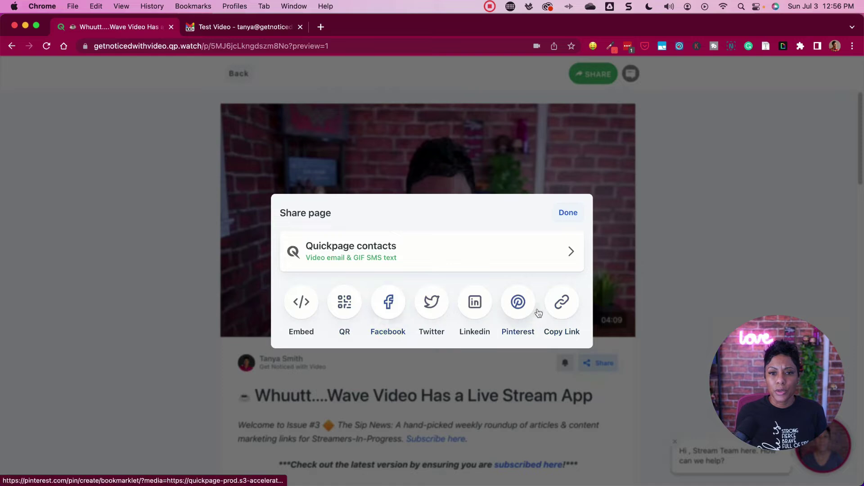
left_click(568, 214)
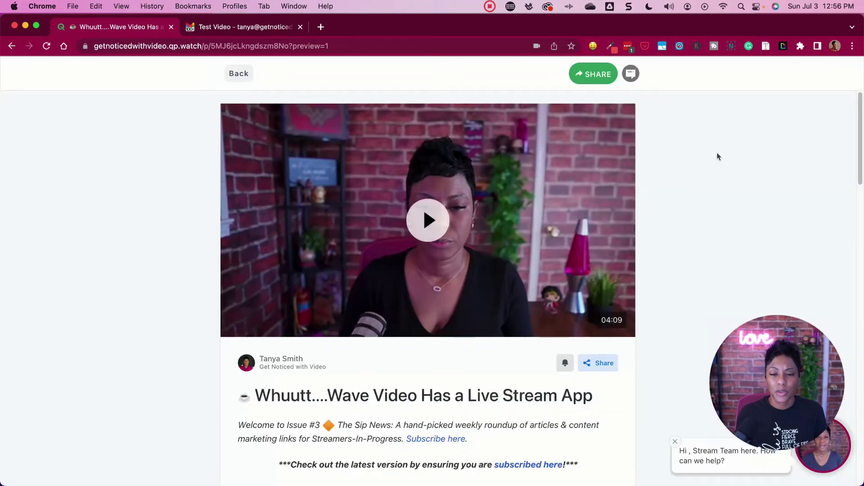
left_click(593, 79)
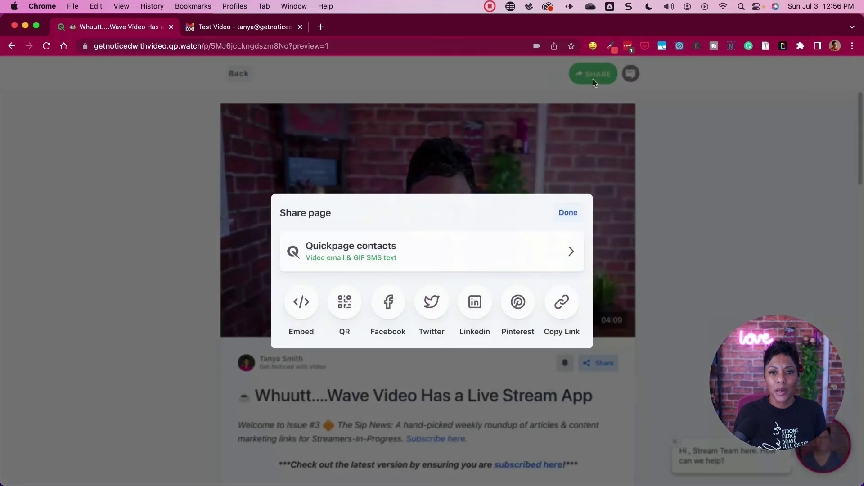
left_click(569, 214)
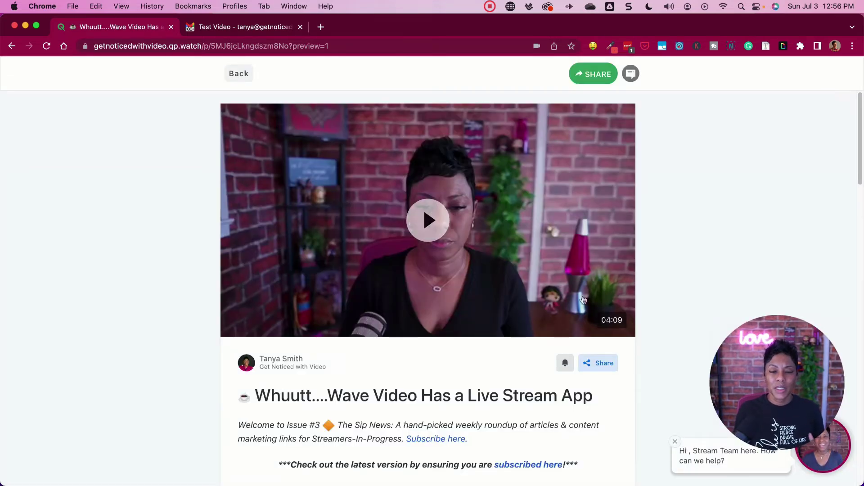
Switch to Gmail and review how the newsletter appears in the Test Video email, from the video GIF through the article sections
left_click(257, 25)
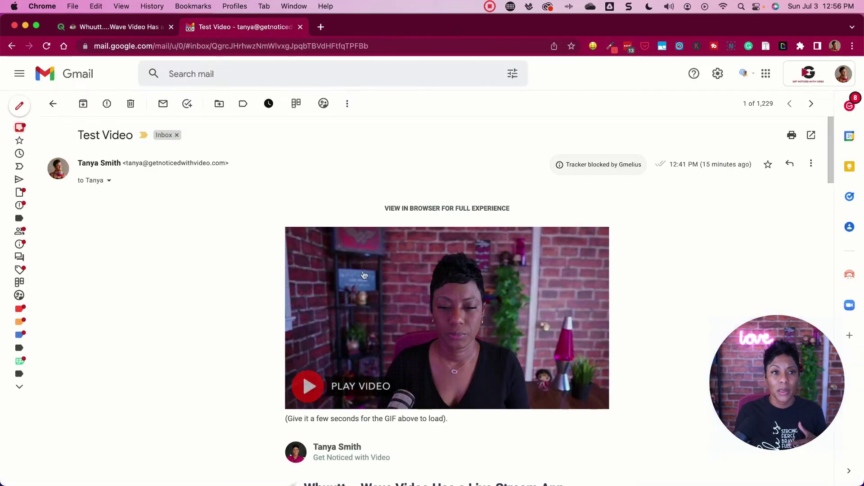
scroll(489, 271, "down", 3)
scroll(489, 270, "up", 2)
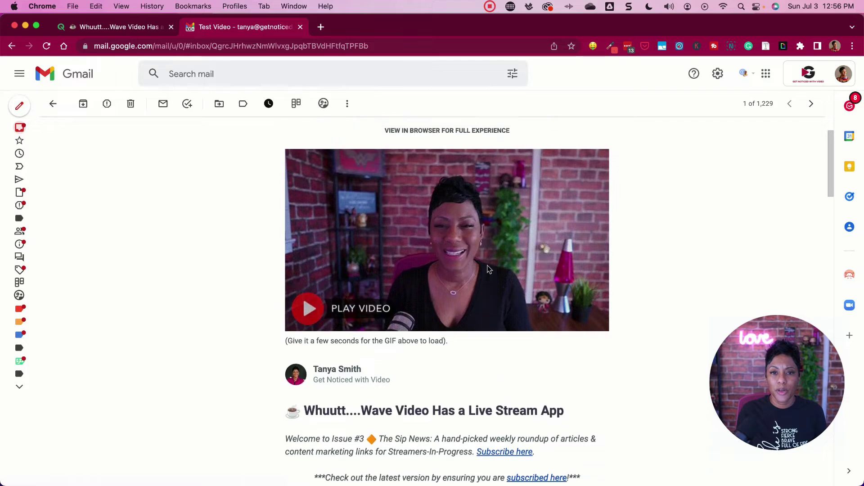
scroll(489, 270, "down", 10)
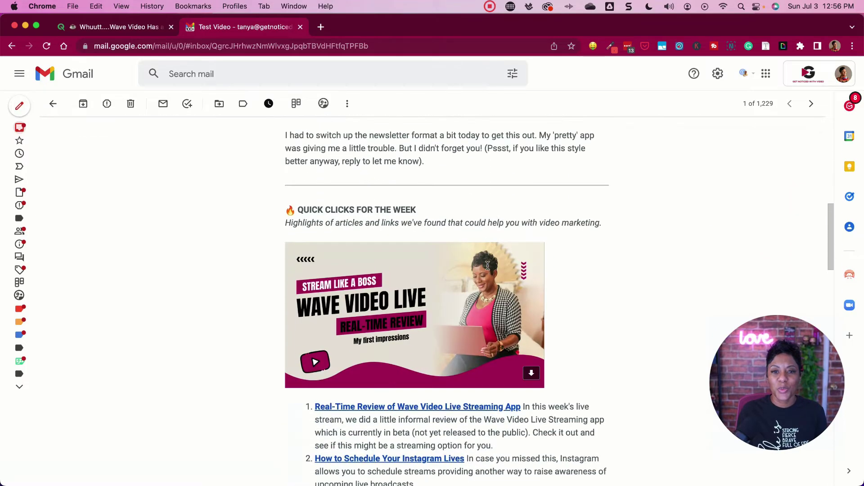
scroll(489, 270, "down", 10)
scroll(489, 270, "up", 5)
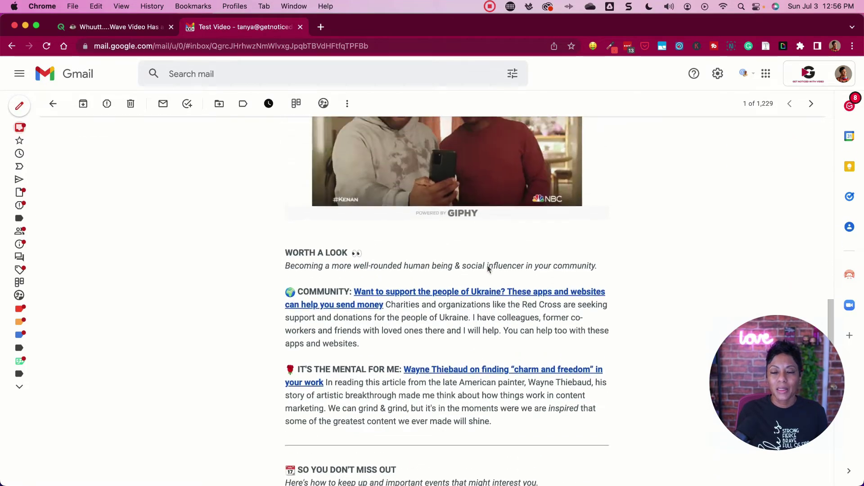
scroll(489, 270, "up", 15)
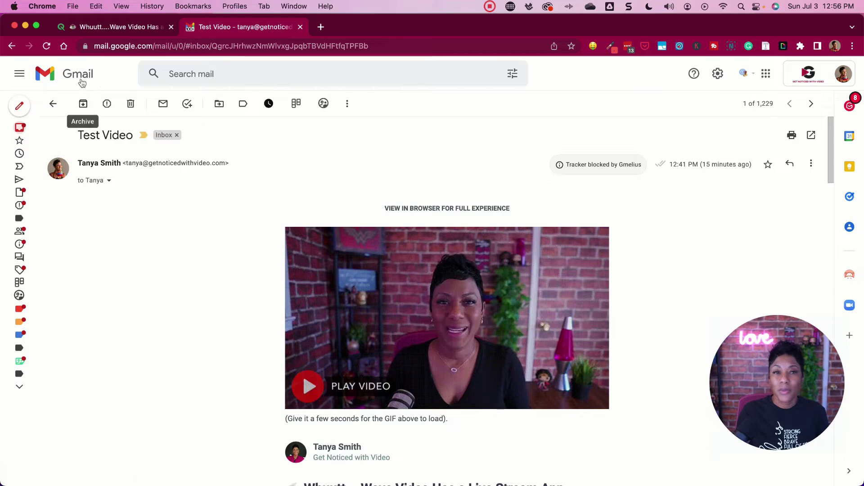
Open the most recent draft containing a Quickpage video from the Gmail drafts
mouse_move(63, 165)
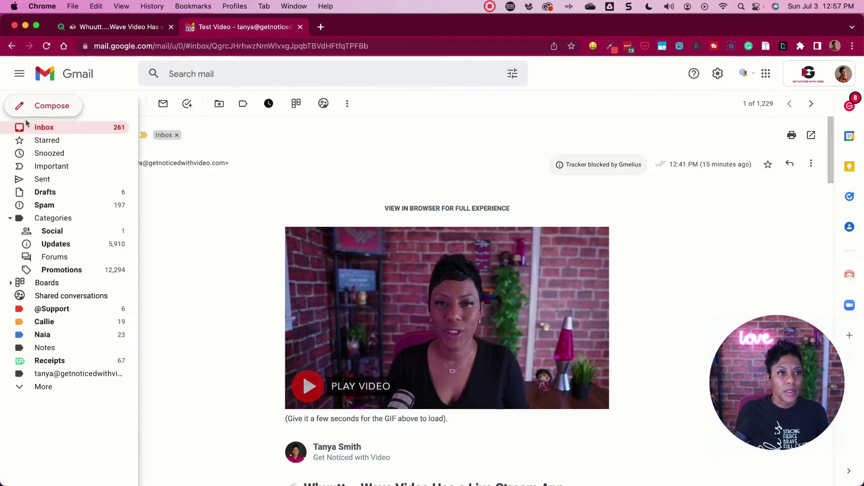
left_click(58, 192)
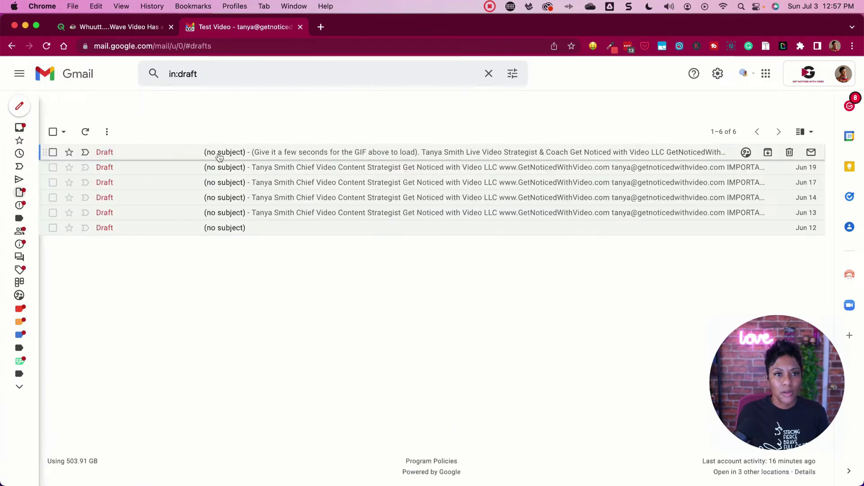
left_click(154, 153)
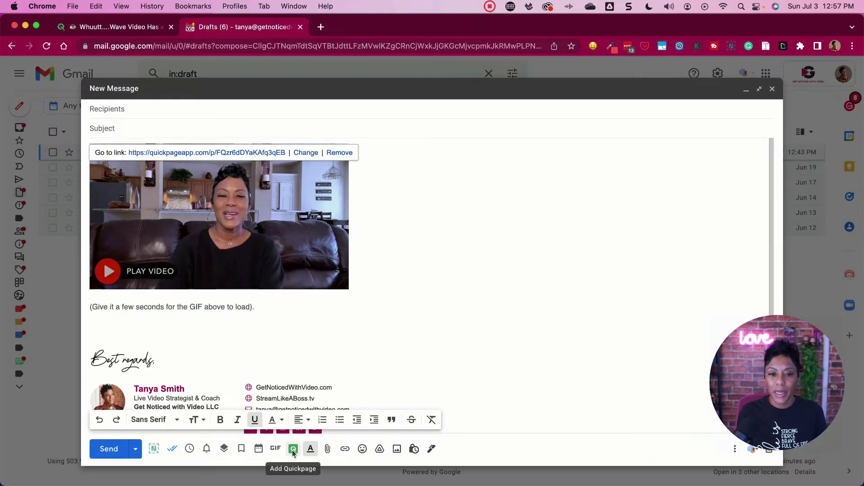
Browse the Quickpages available for adding to the draft email, and cancel without adding one
left_click(293, 449)
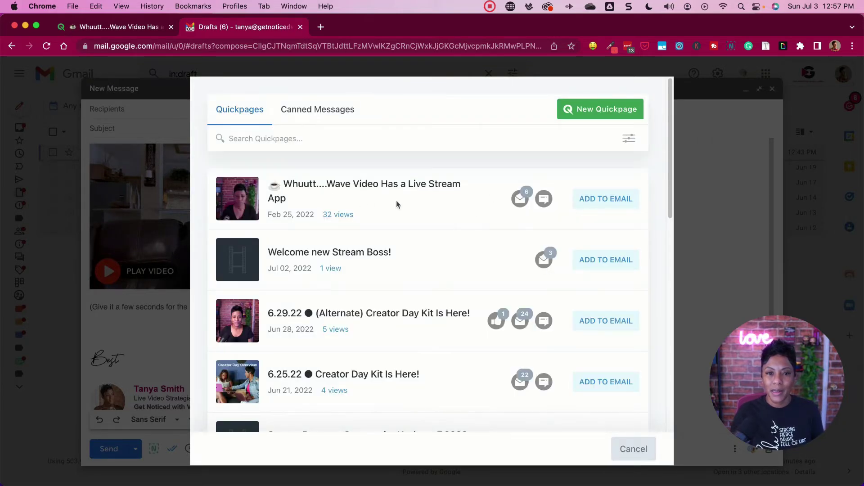
scroll(473, 230, "down", 10)
scroll(474, 234, "down", 5)
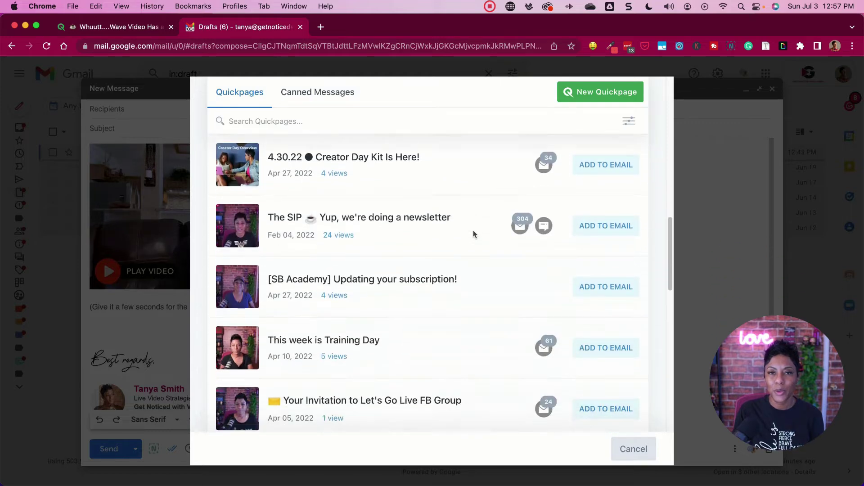
scroll(473, 234, "down", 3)
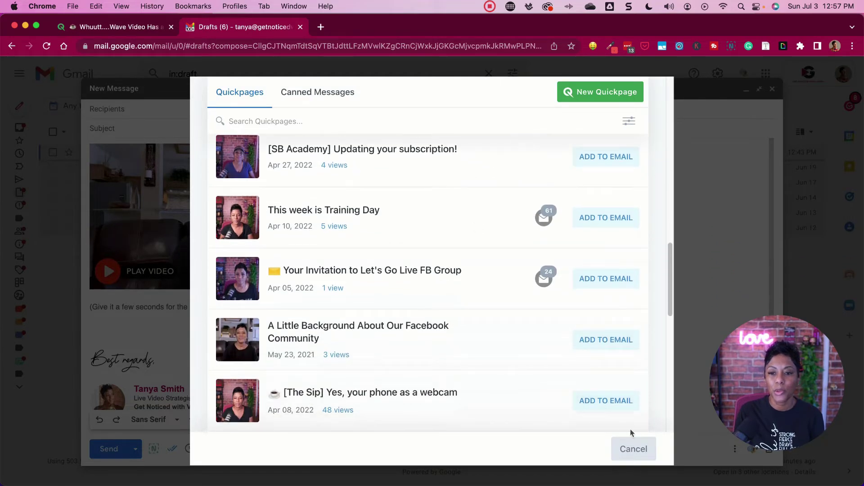
left_click(641, 453)
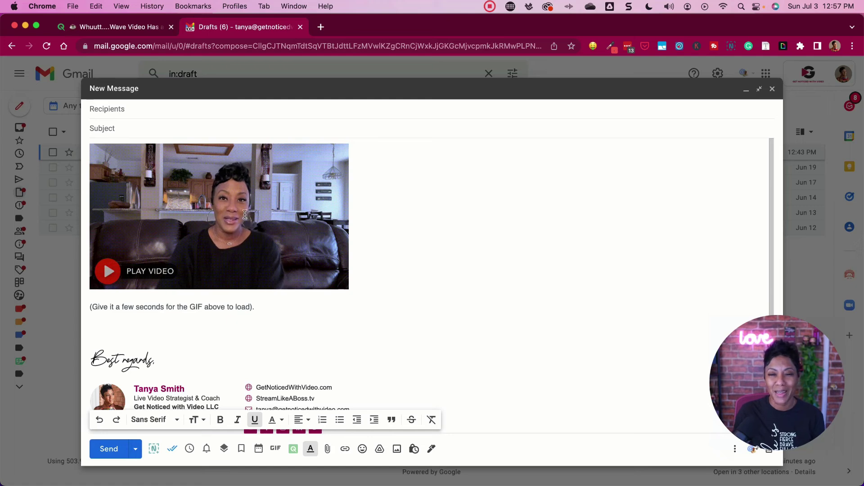
Return to Quickpage and add a "Greetings" line above the sign-up text on the "A Little Background About Our Facebook Community" page
left_click(129, 27)
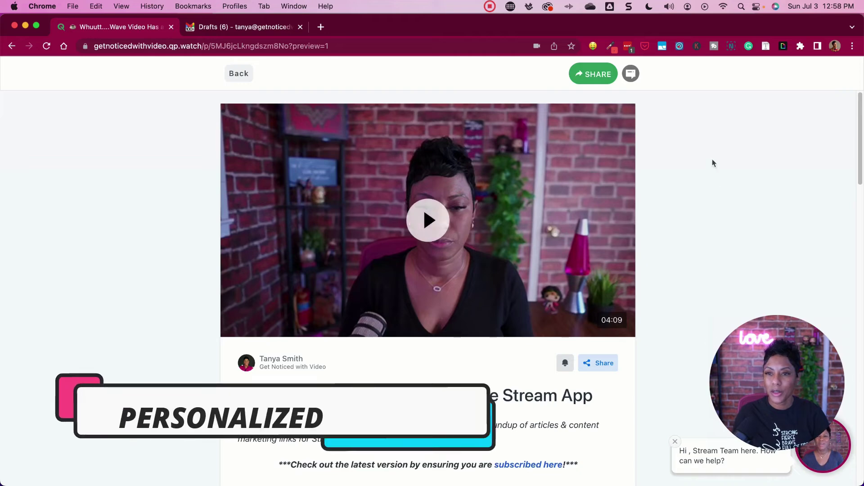
mouse_move(741, 484)
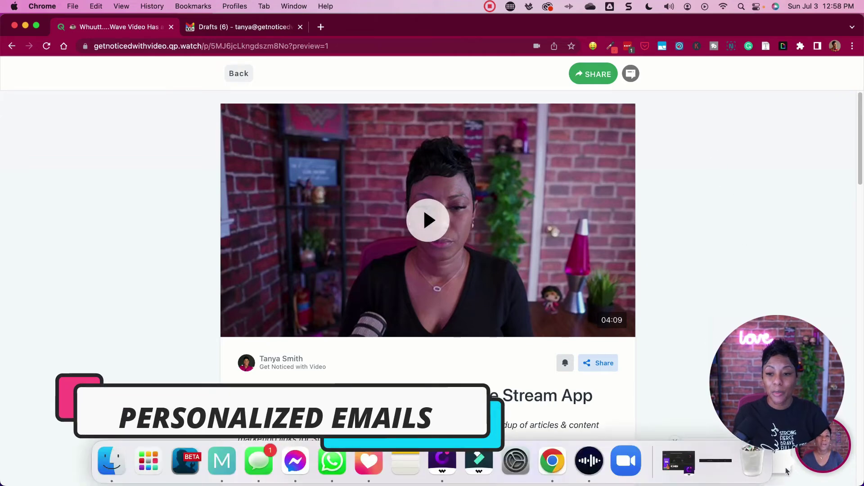
left_click(719, 461)
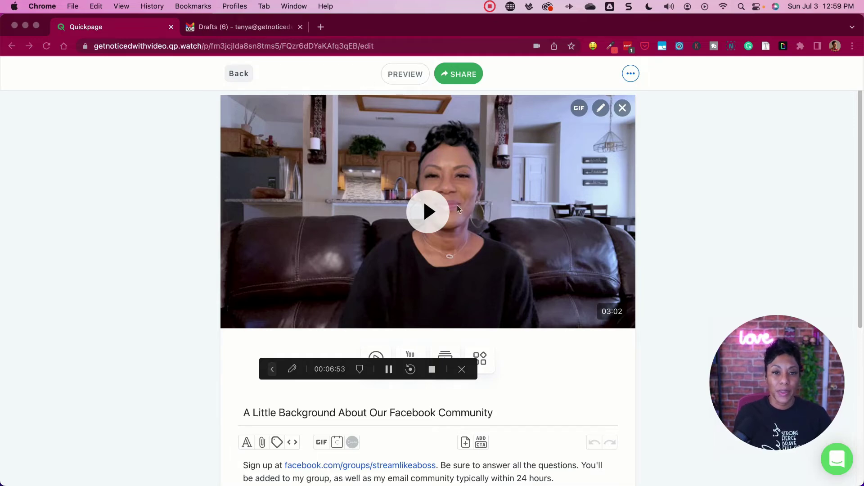
scroll(444, 214, "down", 5)
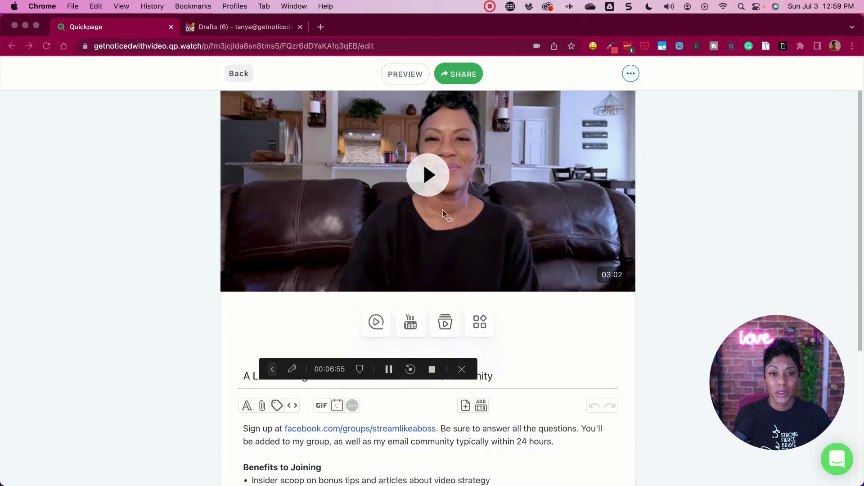
scroll(442, 212, "down", 1)
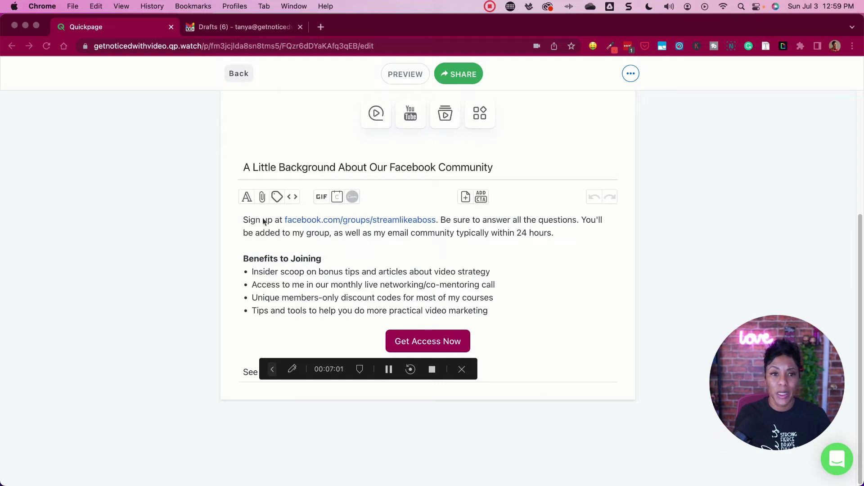
left_click(247, 221)
type("Greetings")
key("Return")
key("Return")
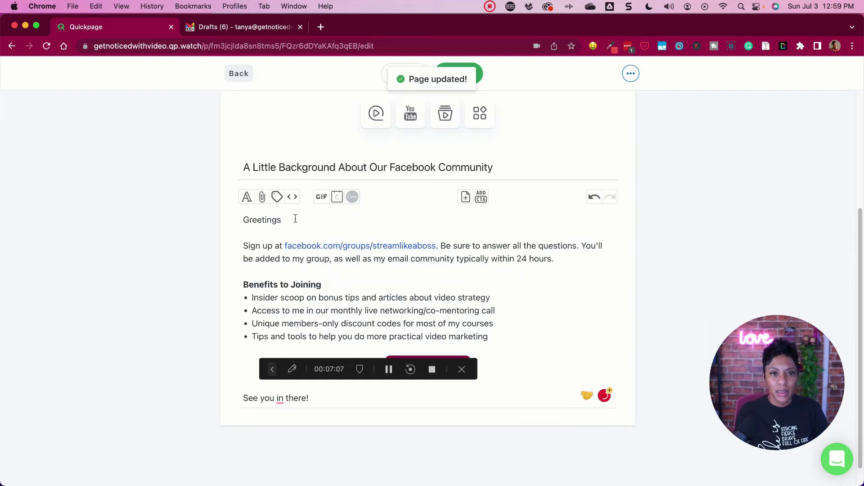
Insert the {{contact.name:first}} personalization tag after "Greetings", separated by a space
left_click(279, 199)
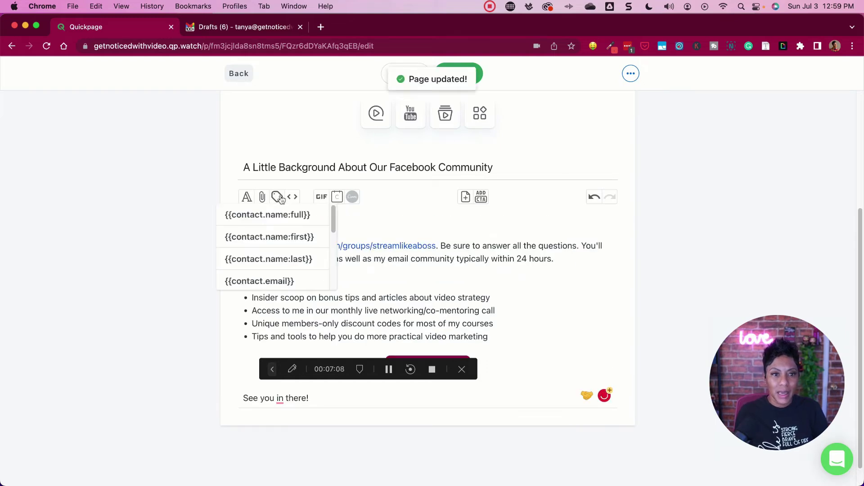
left_click(300, 242)
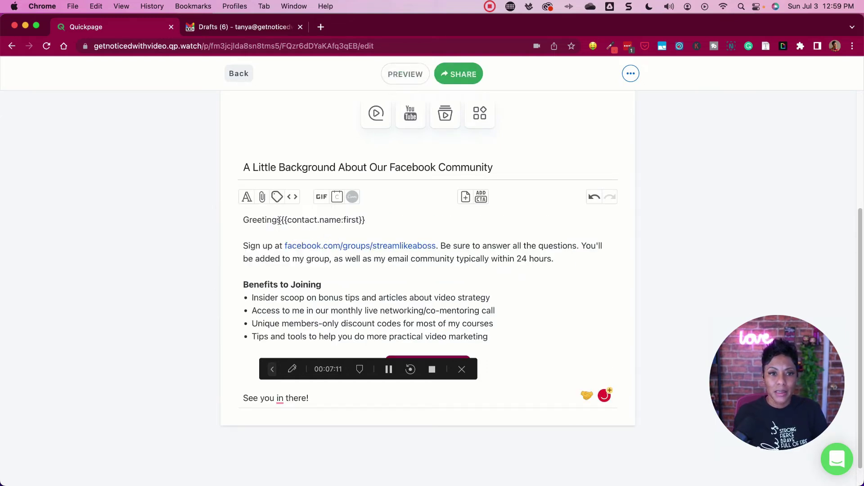
left_click(374, 220)
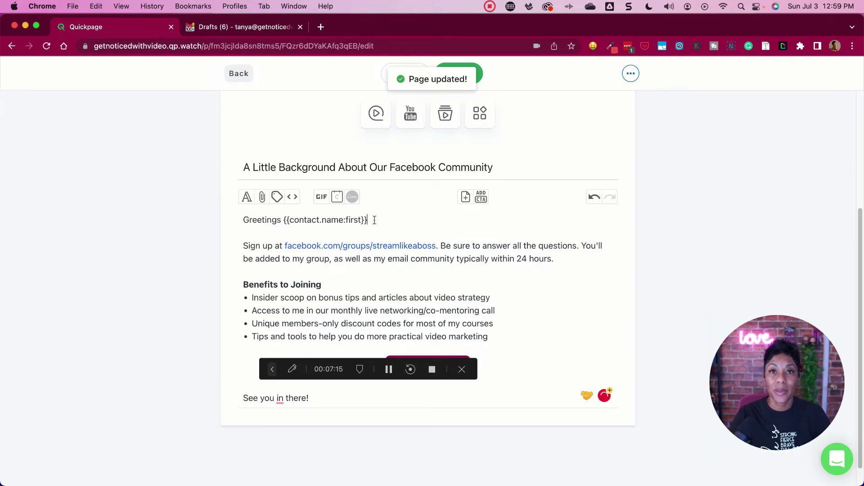
Open the "7 Tips to Boost Your Confidence Right Now" page and view its sharing options, including the page link
scroll(374, 221, "up", 6)
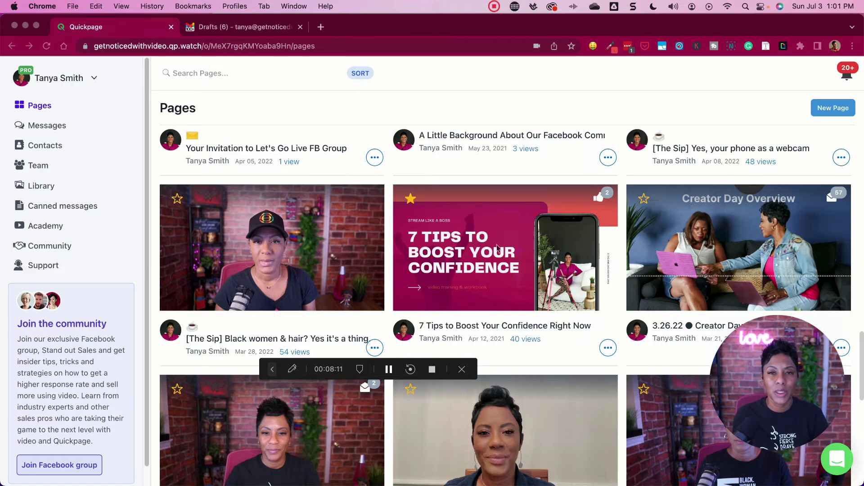
left_click(509, 273)
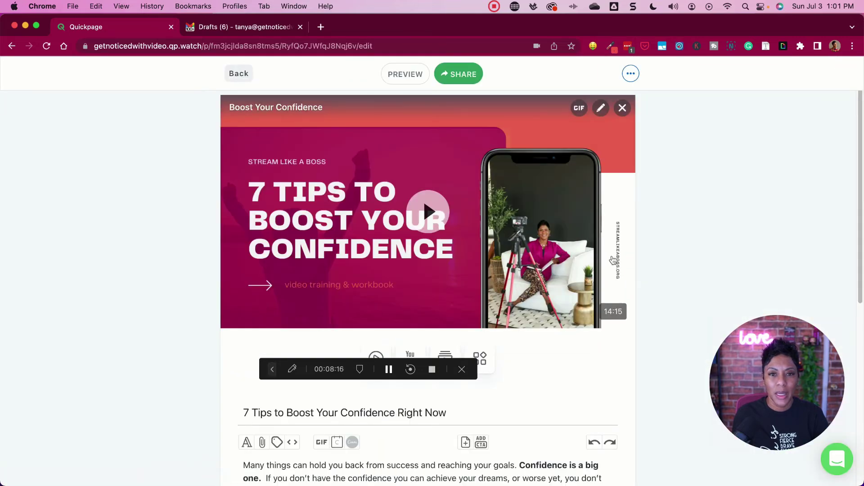
left_click(462, 79)
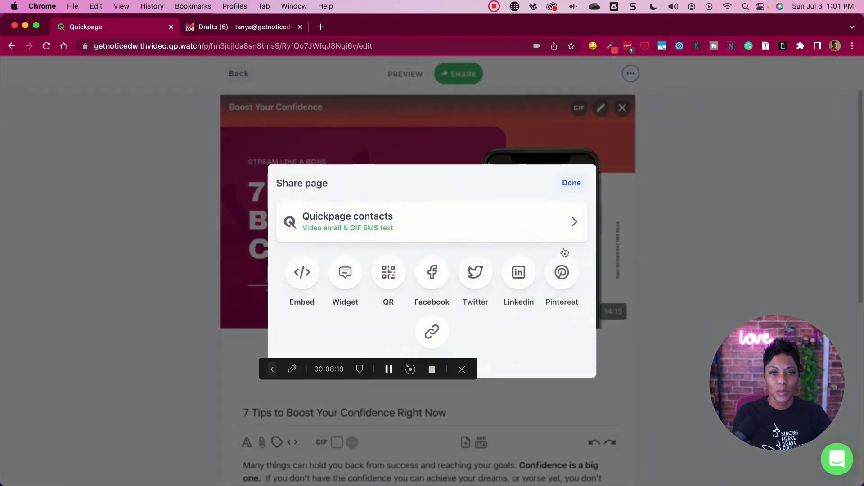
left_click(439, 326)
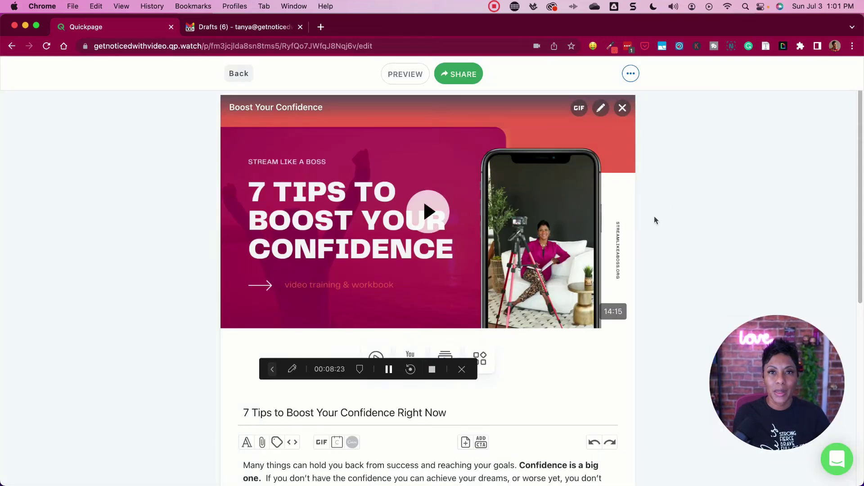
Examine the page's text and bonus workbook link, and briefly play its video
scroll(654, 217, "down", 7)
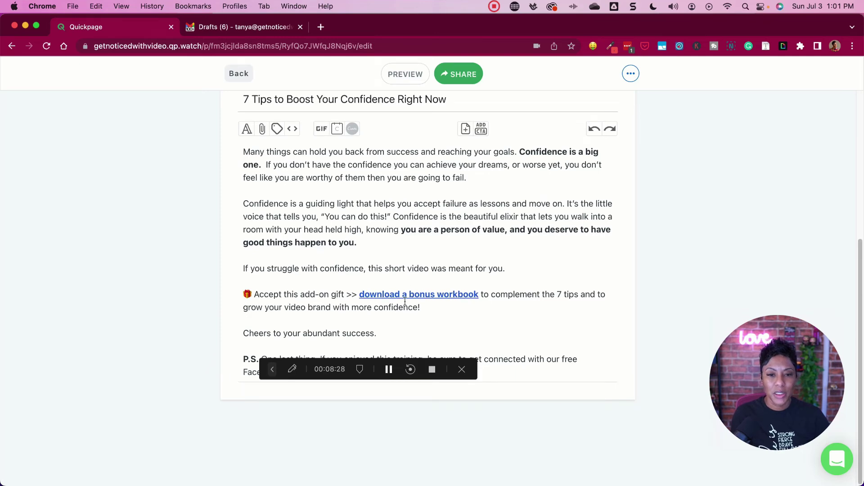
scroll(480, 298, "up", 5)
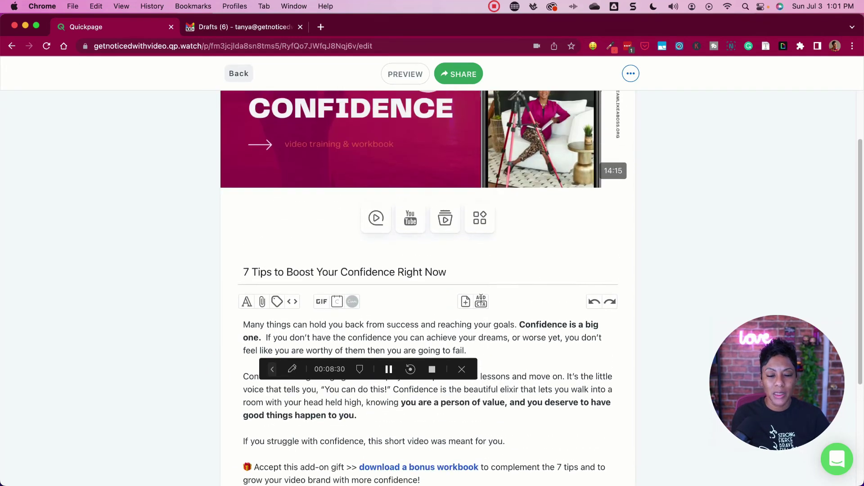
scroll(483, 302, "up", 2)
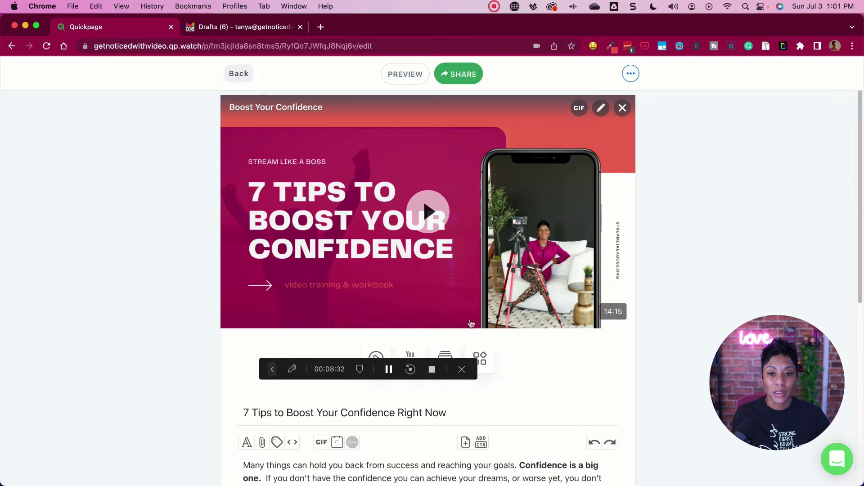
scroll(481, 306, "down", 3)
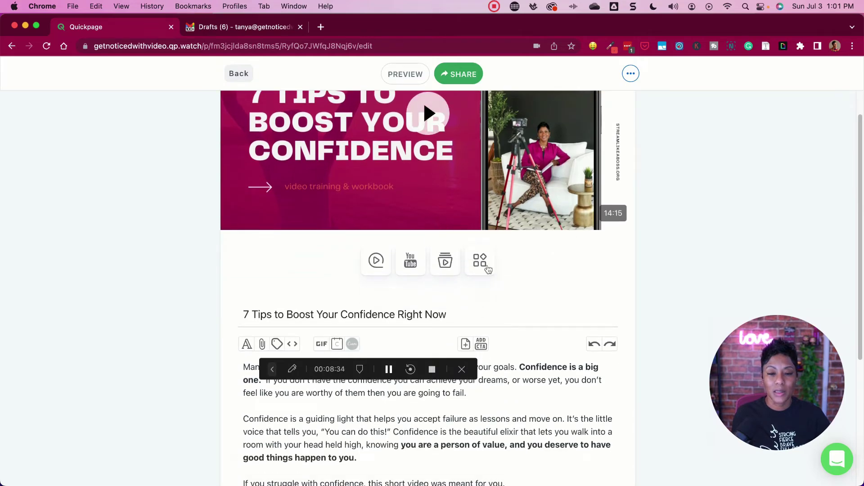
scroll(450, 243, "up", 3)
left_click(428, 212)
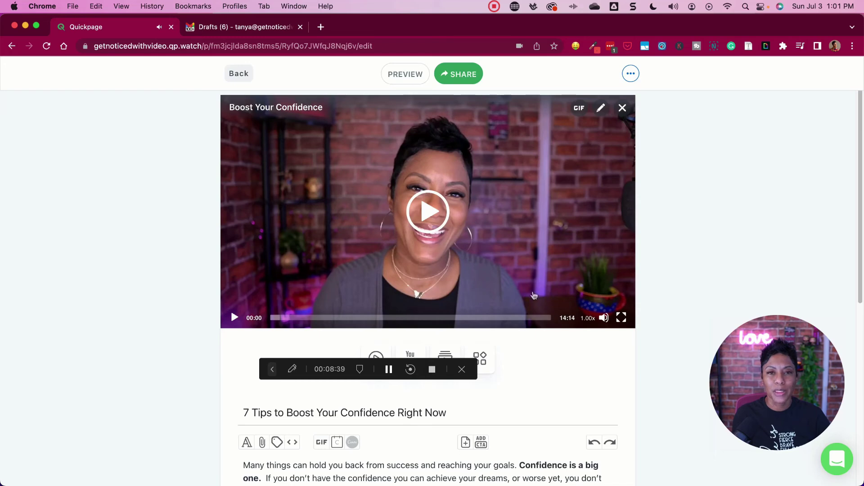
View the page's additional media options and the uploads library, closing both without adding anything, and return to the body text
scroll(535, 295, "down", 3)
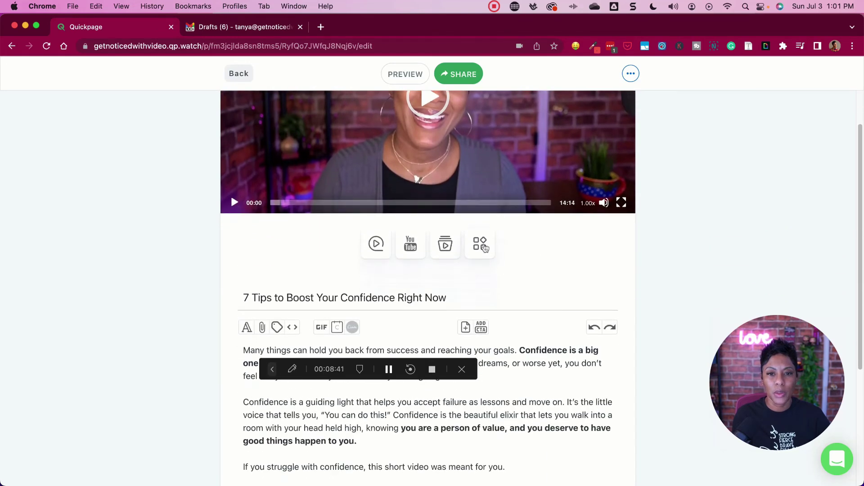
left_click(480, 244)
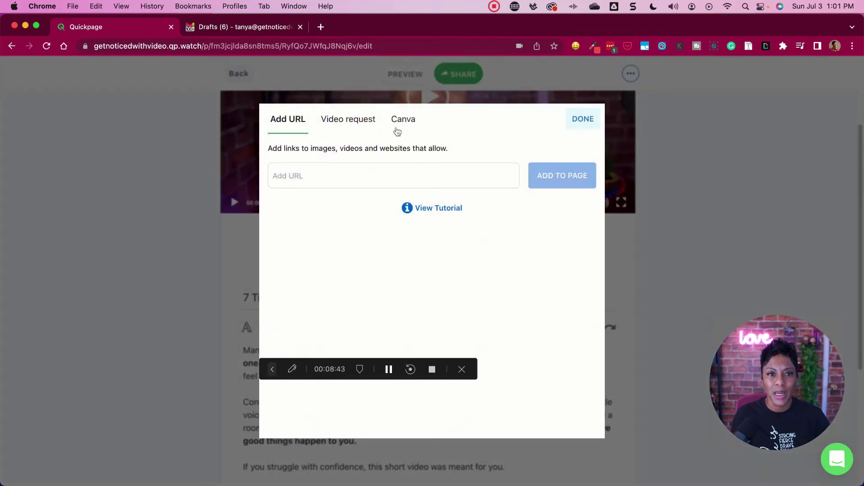
left_click(583, 119)
left_click(446, 244)
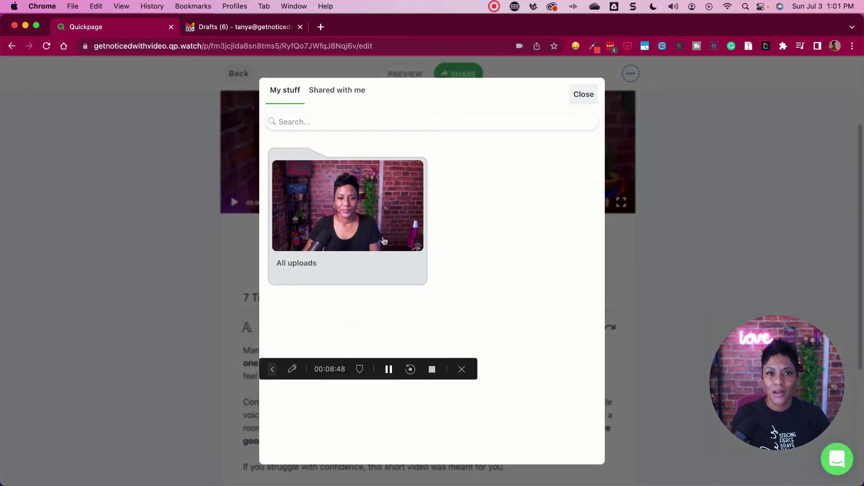
left_click(584, 95)
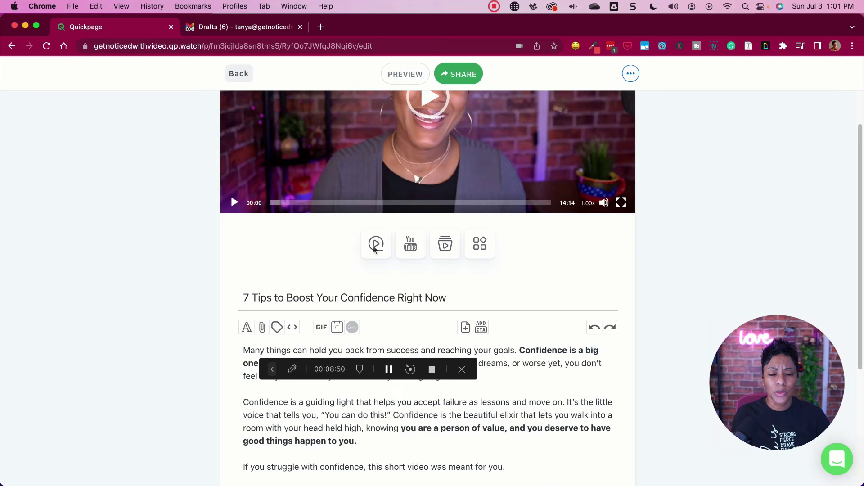
scroll(571, 333, "down", 5)
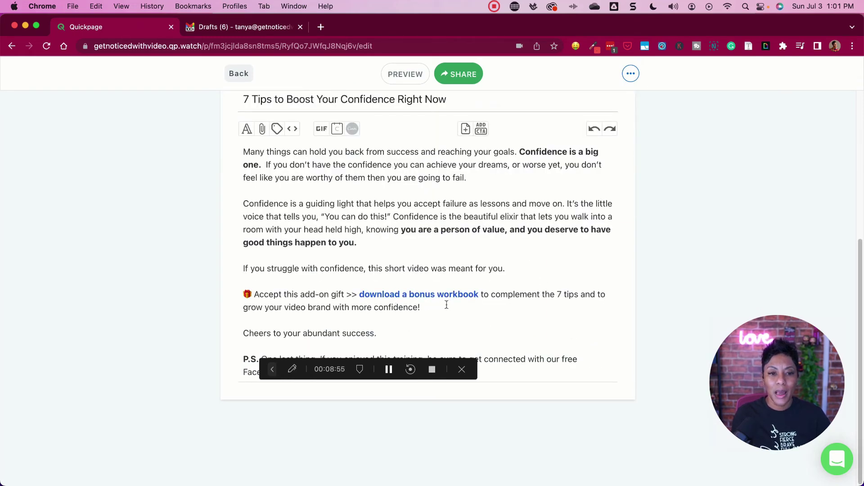
Preview the "7 Tips to Boost Your Confidence Right Now" page as a visitor and cancel its contact information form
scroll(447, 305, "up", 7)
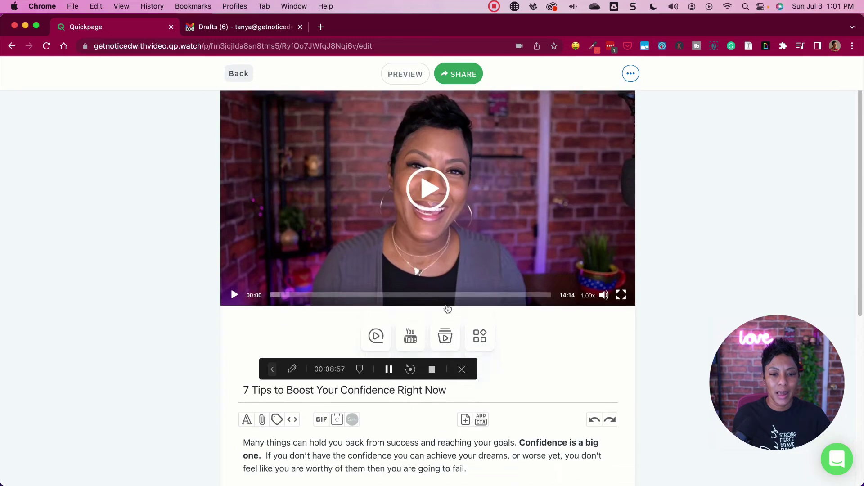
scroll(447, 309, "down", 1)
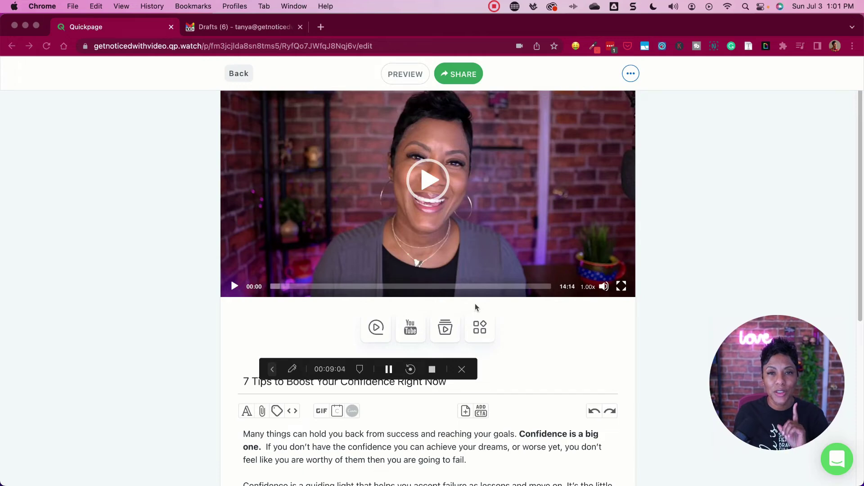
left_click(403, 77)
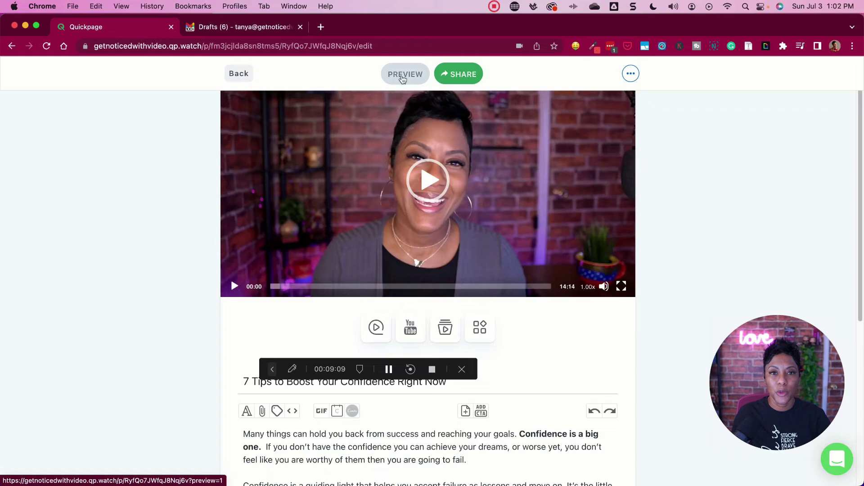
left_click(403, 79)
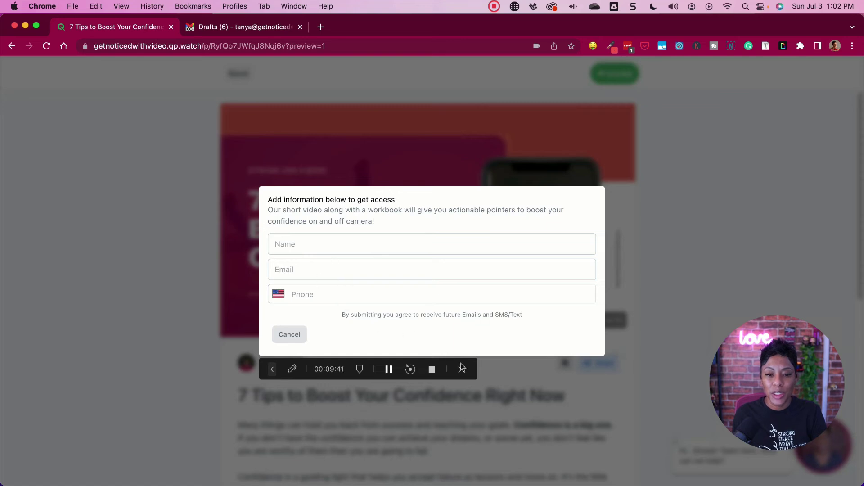
left_click(288, 336)
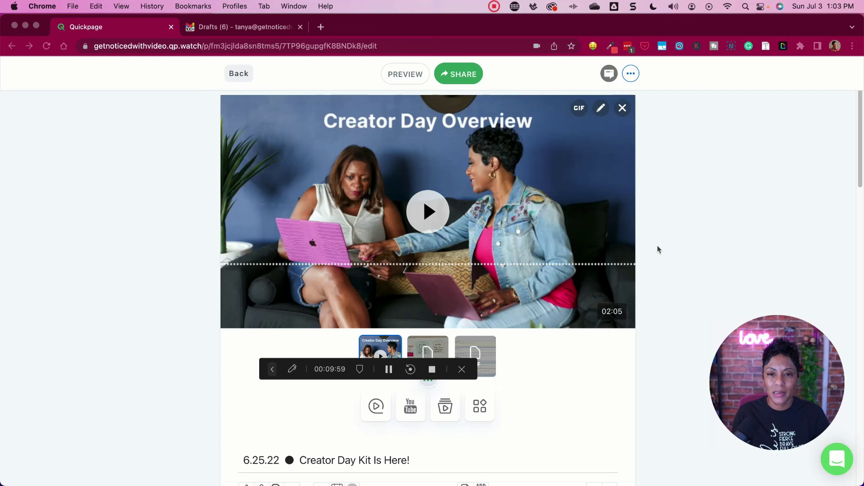
Preview the "6.25.22 Creator Day Kit Is Here!" page and look over its media thumbnails
scroll(422, 253, "down", 3)
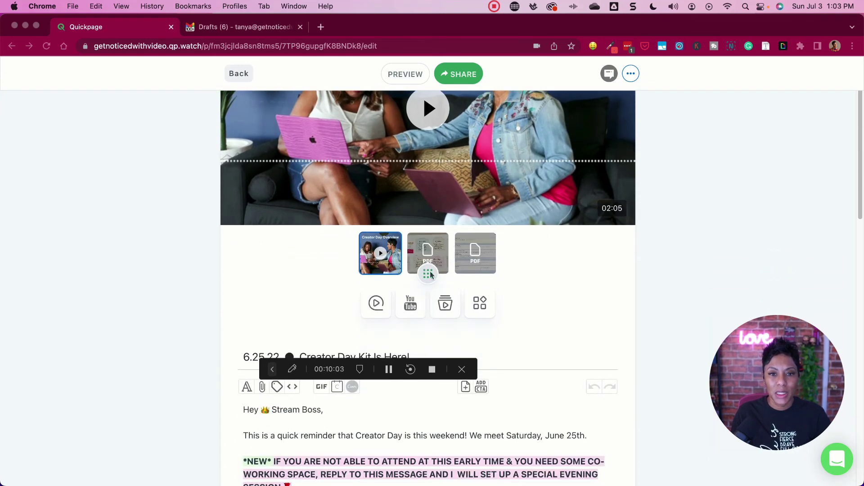
left_click(405, 74)
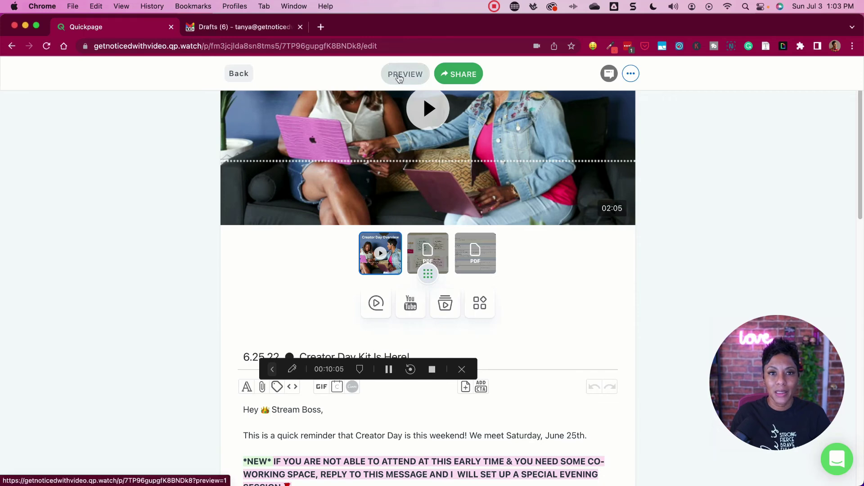
scroll(647, 238, "down", 3)
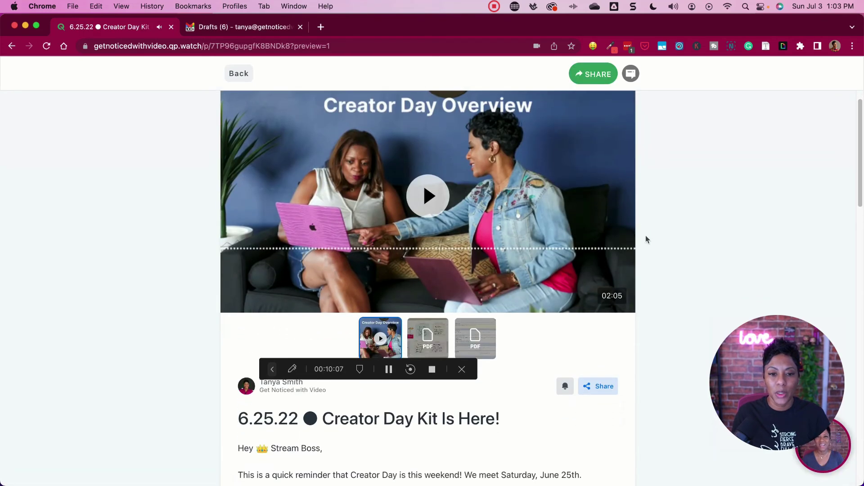
scroll(468, 269, "up", 3)
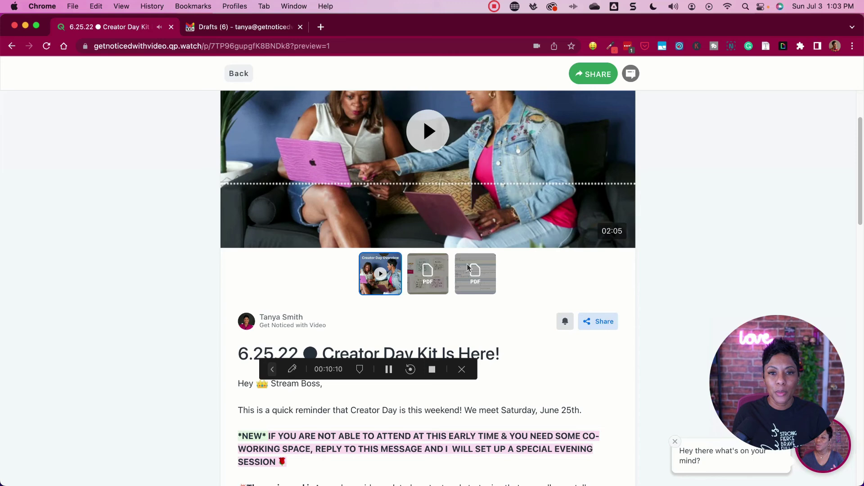
scroll(469, 269, "down", 3)
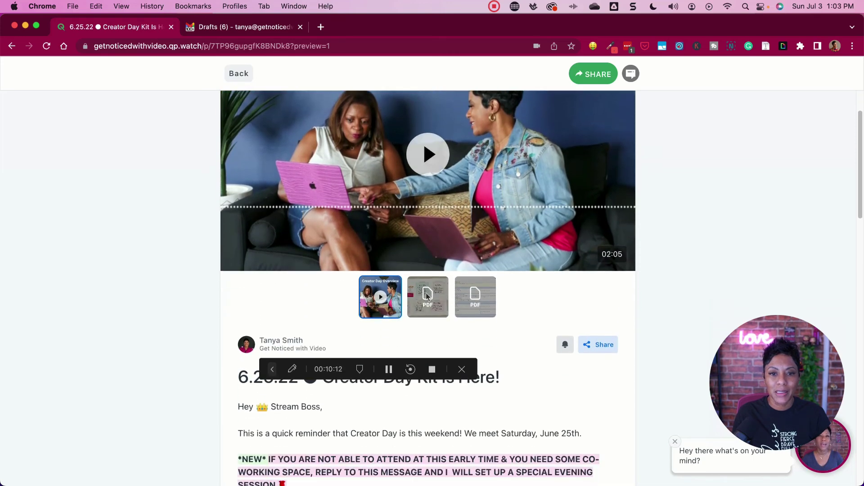
View the Creator Day Kit and Creator Day Agenda PDFs in the page preview, ending on the Creator Day Kit
left_click(430, 296)
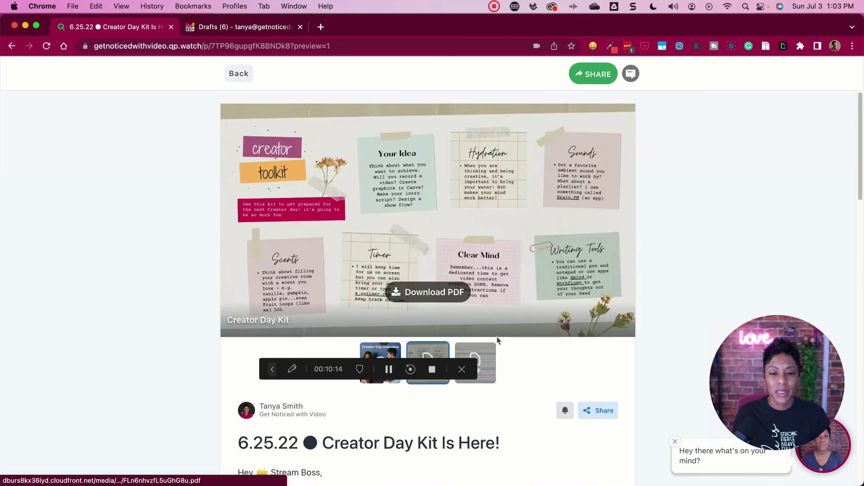
scroll(495, 346, "down", 3)
left_click(477, 246)
scroll(476, 246, "up", 3)
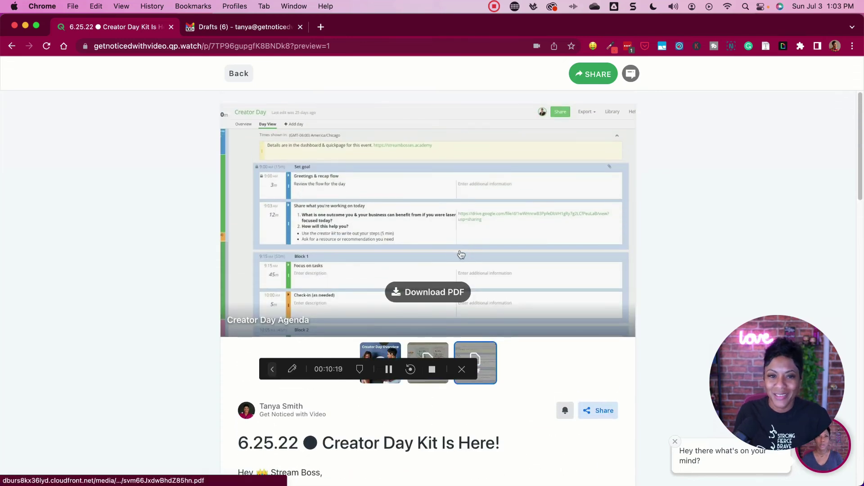
scroll(458, 253, "down", 3)
scroll(445, 263, "down", 1)
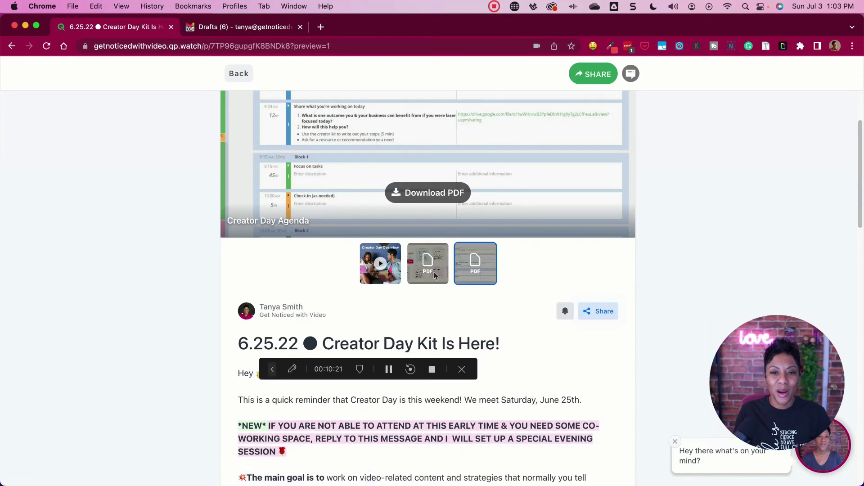
left_click(435, 276)
scroll(518, 315, "up", 3)
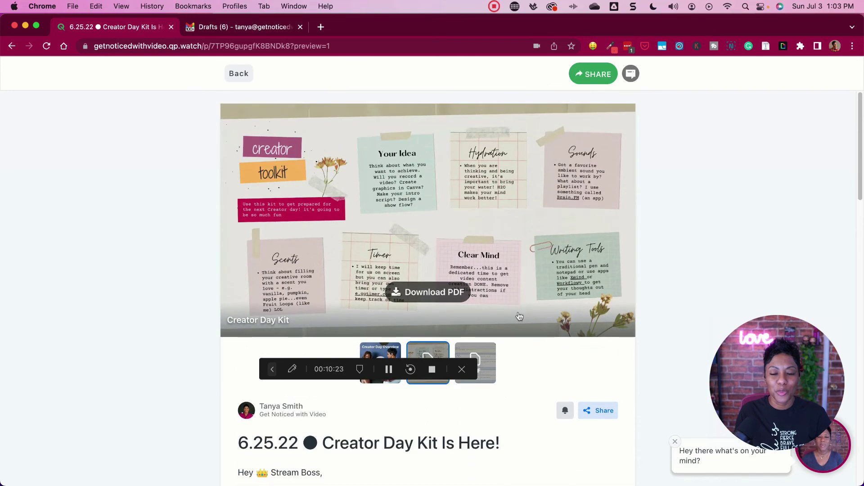
Look through the Creator Day page's body text and links, and return to the overview of all pages
scroll(520, 431, "down", 10)
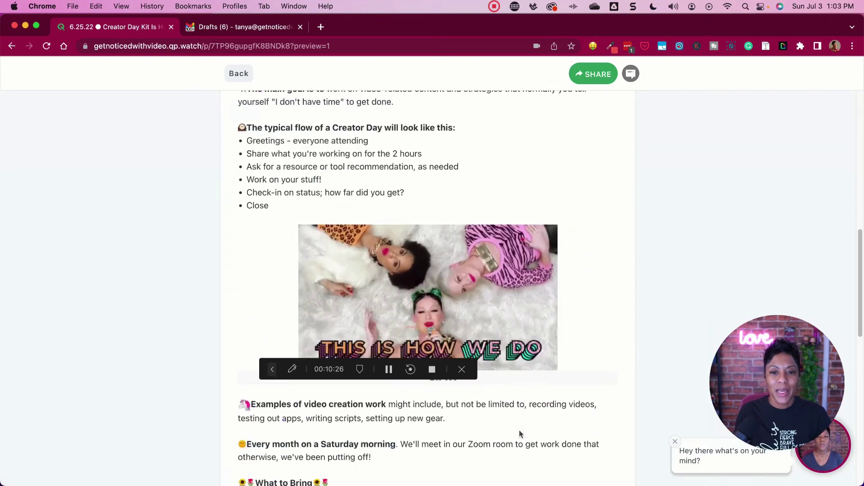
scroll(520, 431, "down", 10)
scroll(502, 414, "up", 4)
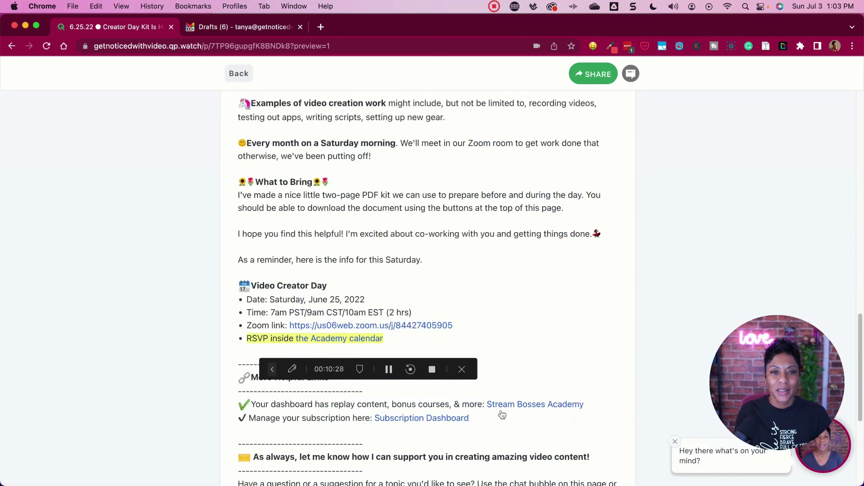
scroll(420, 321, "up", 10)
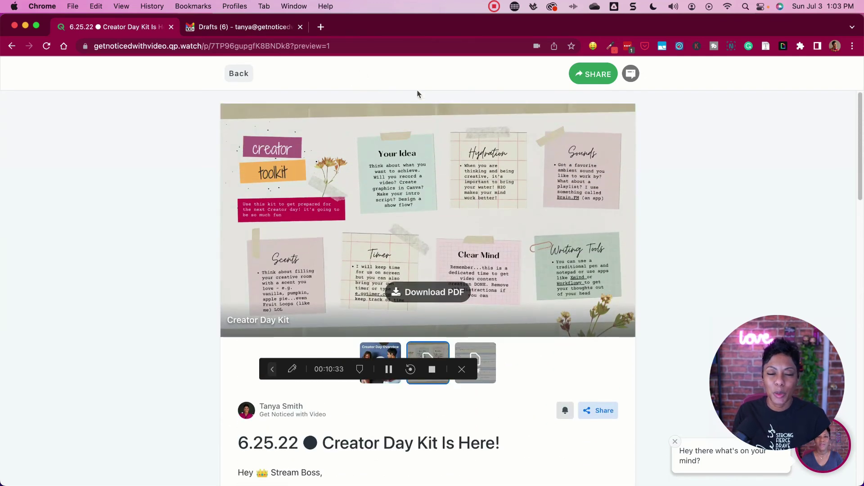
left_click(238, 74)
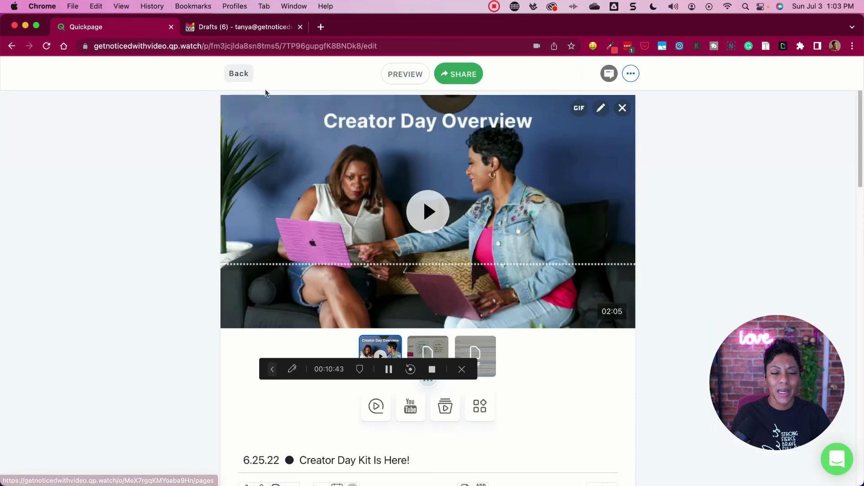
left_click(238, 74)
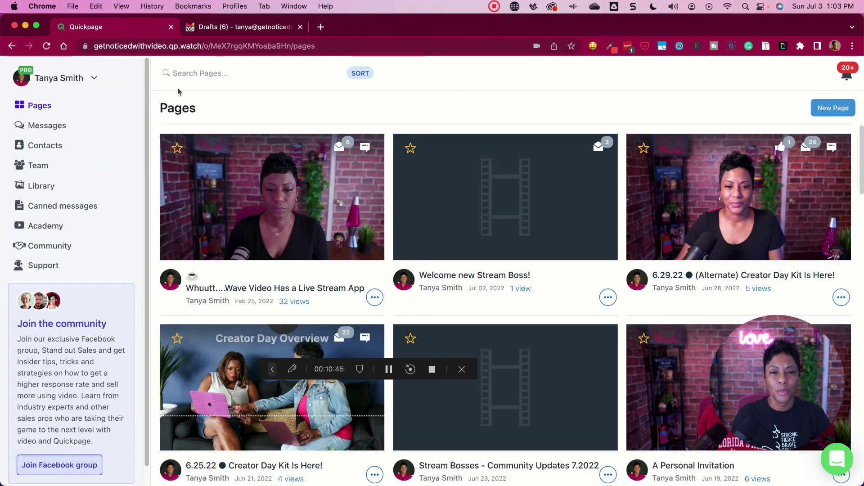